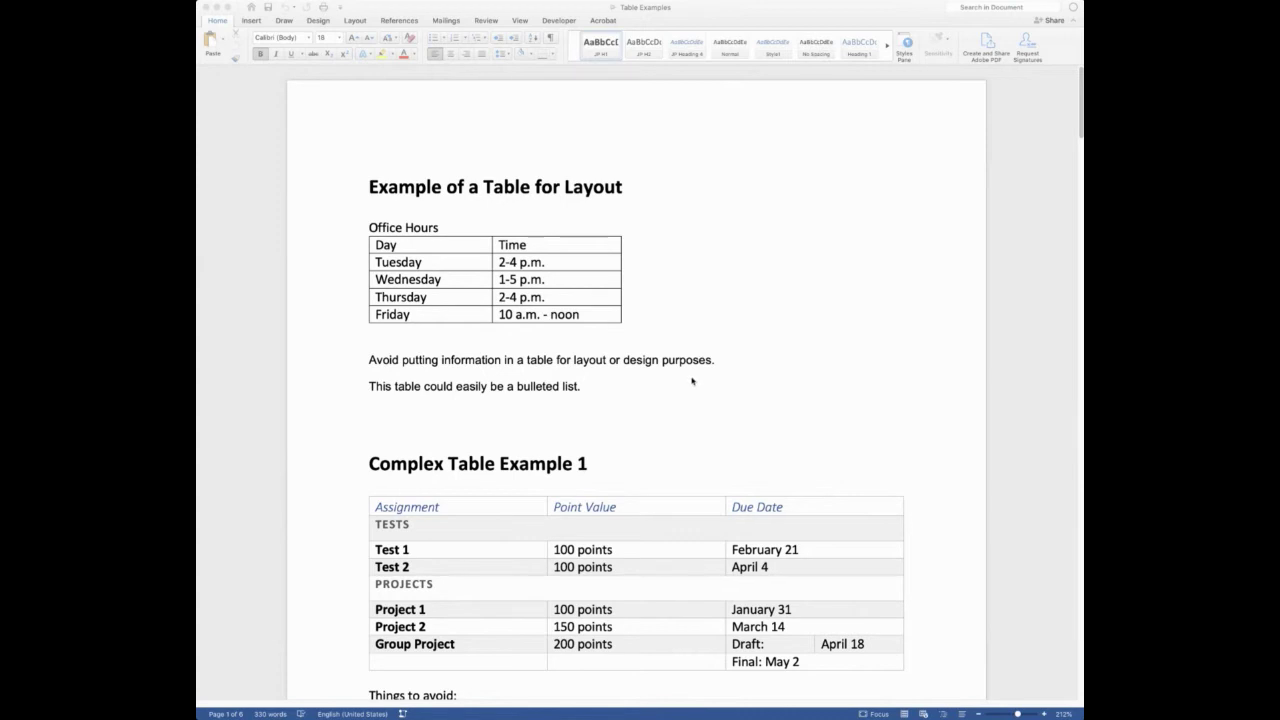
Scroll down to Complex Table Example 1 and its Things to avoid bullet list.
scroll(692, 380, "down", 5)
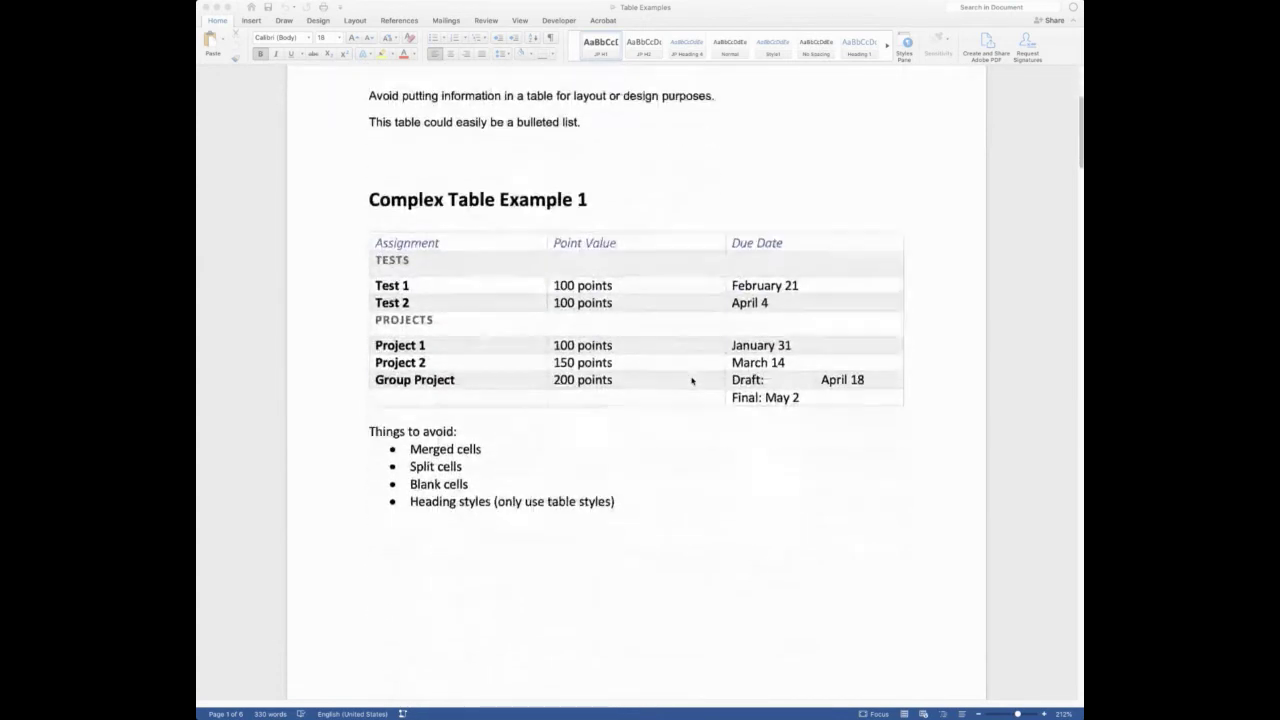
scroll(692, 380, "down", 2)
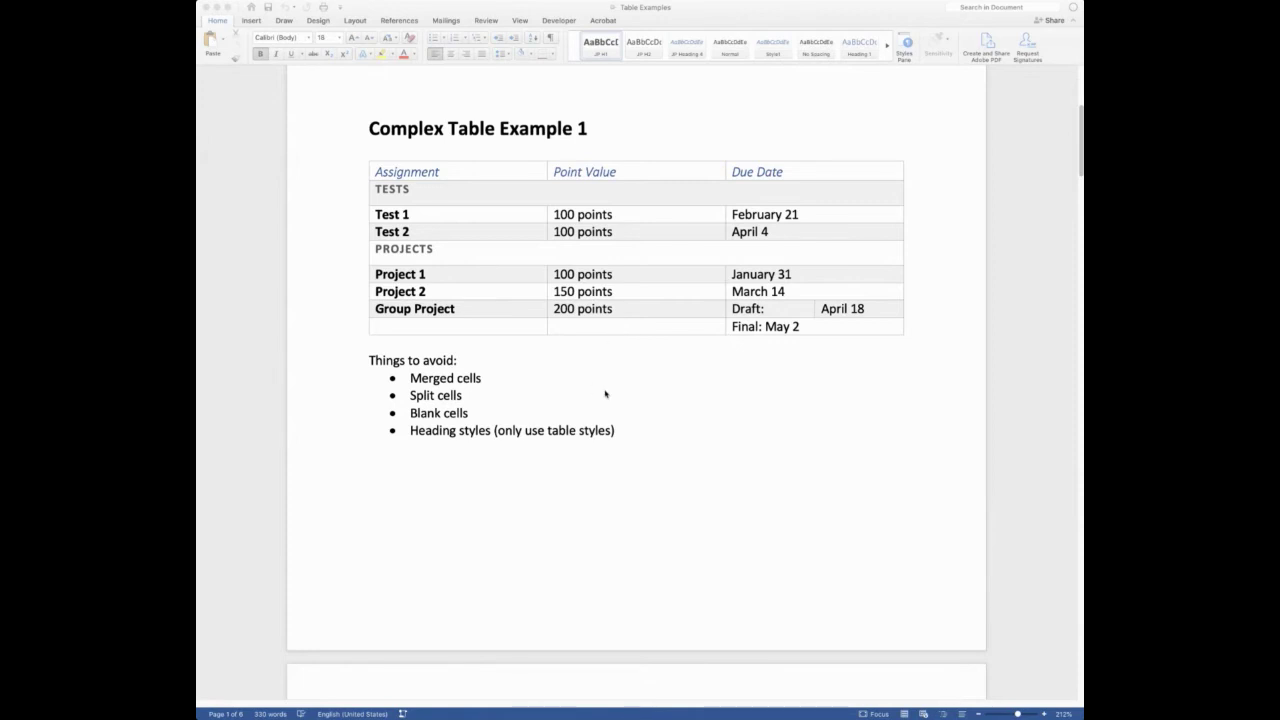
Scroll past the Things to avoid list to Simple Table Example 1's six assessments.
scroll(605, 394, "down", 2)
scroll(603, 394, "up", 1)
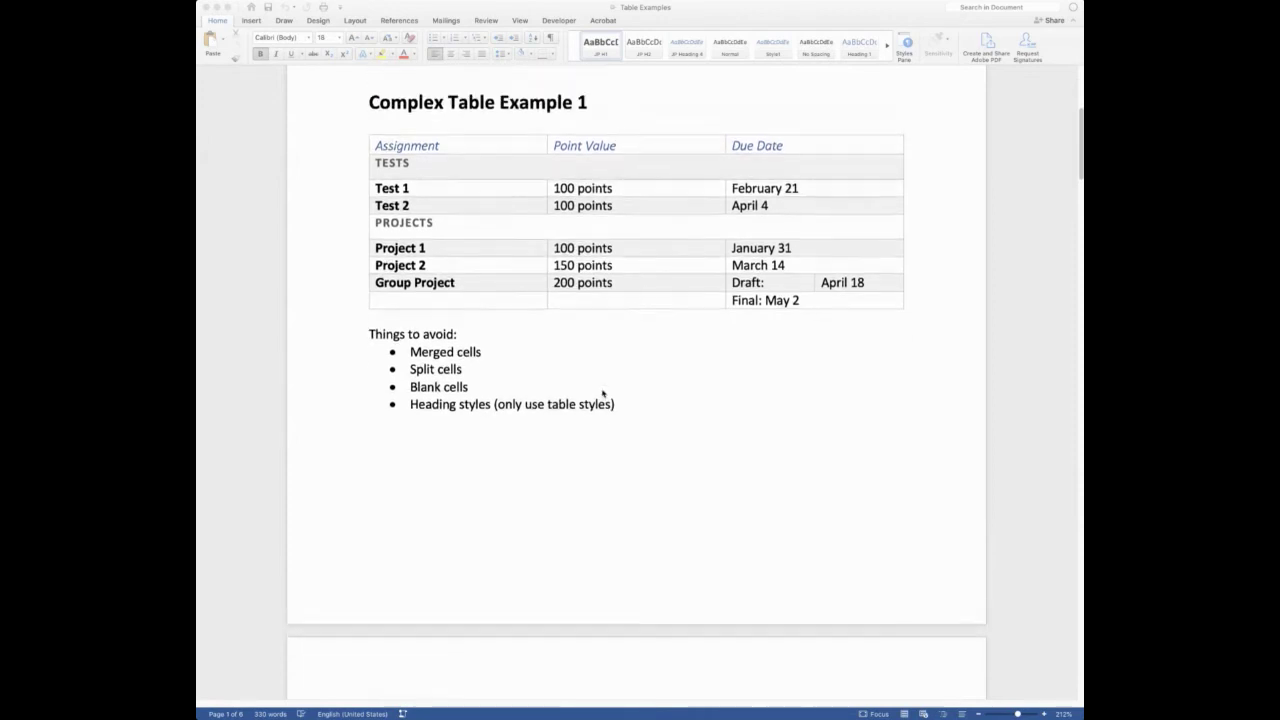
scroll(603, 394, "down", 1)
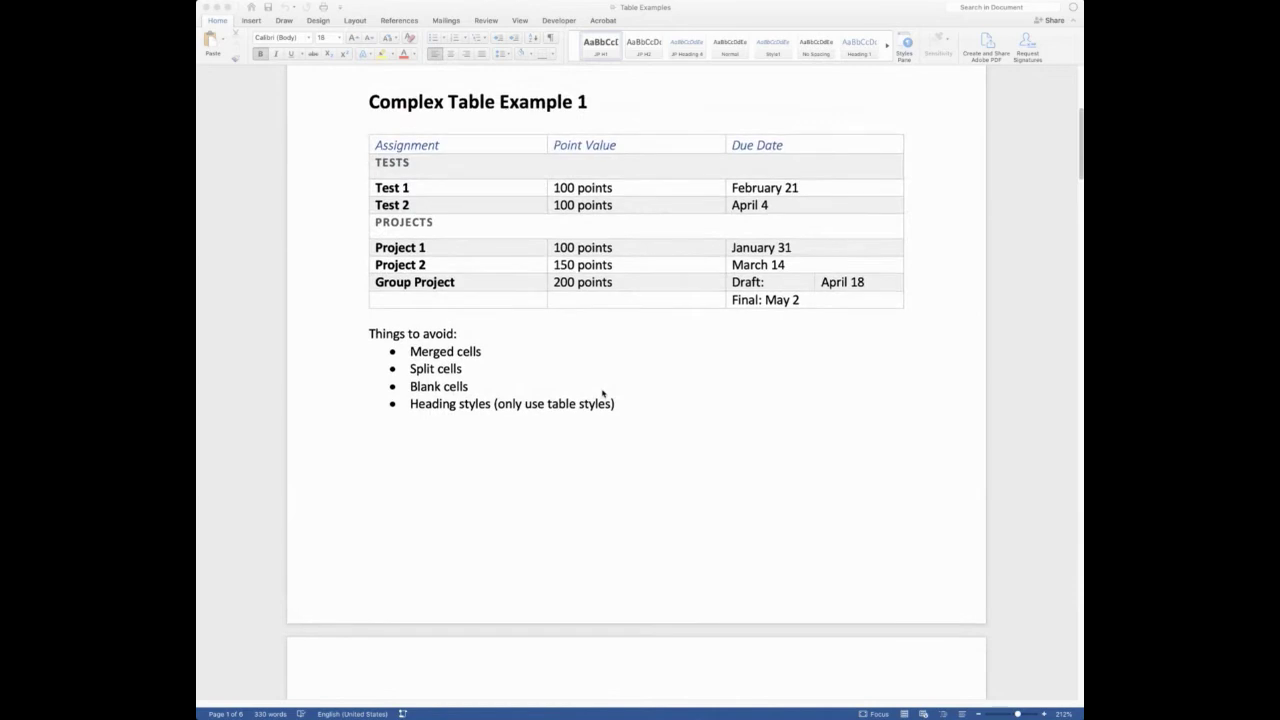
scroll(603, 394, "down", 10)
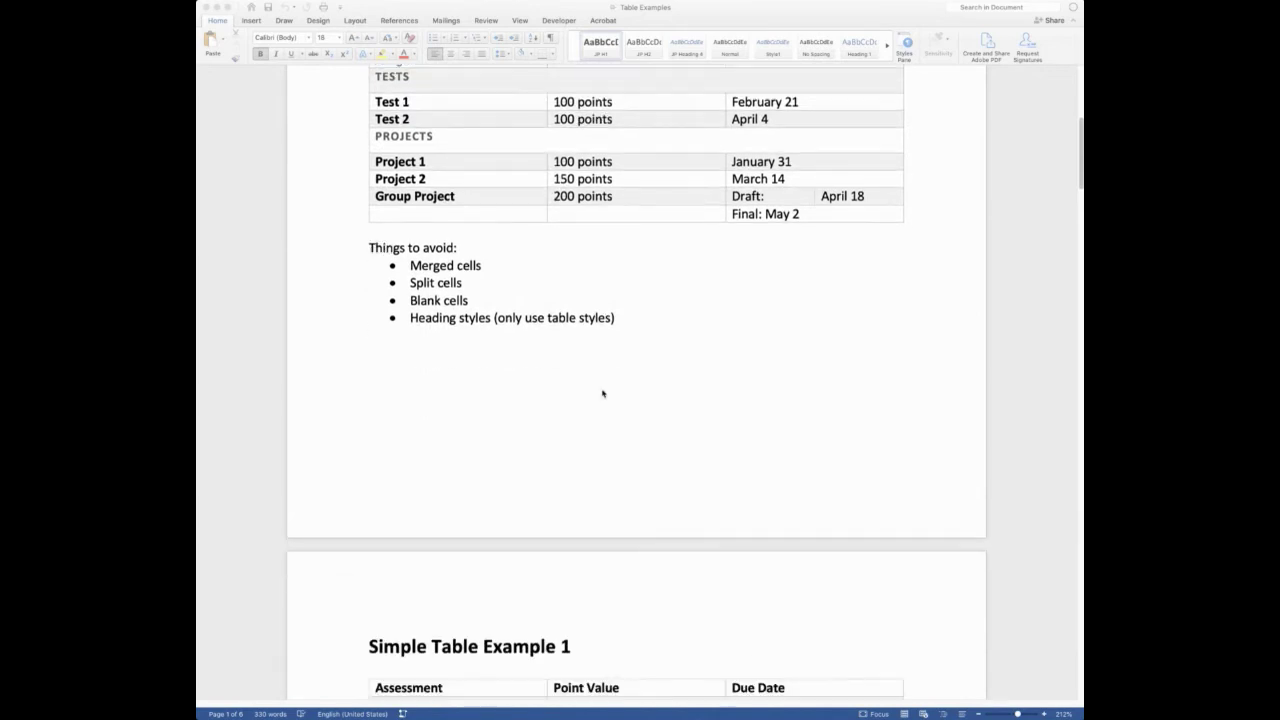
scroll(603, 394, "down", 7)
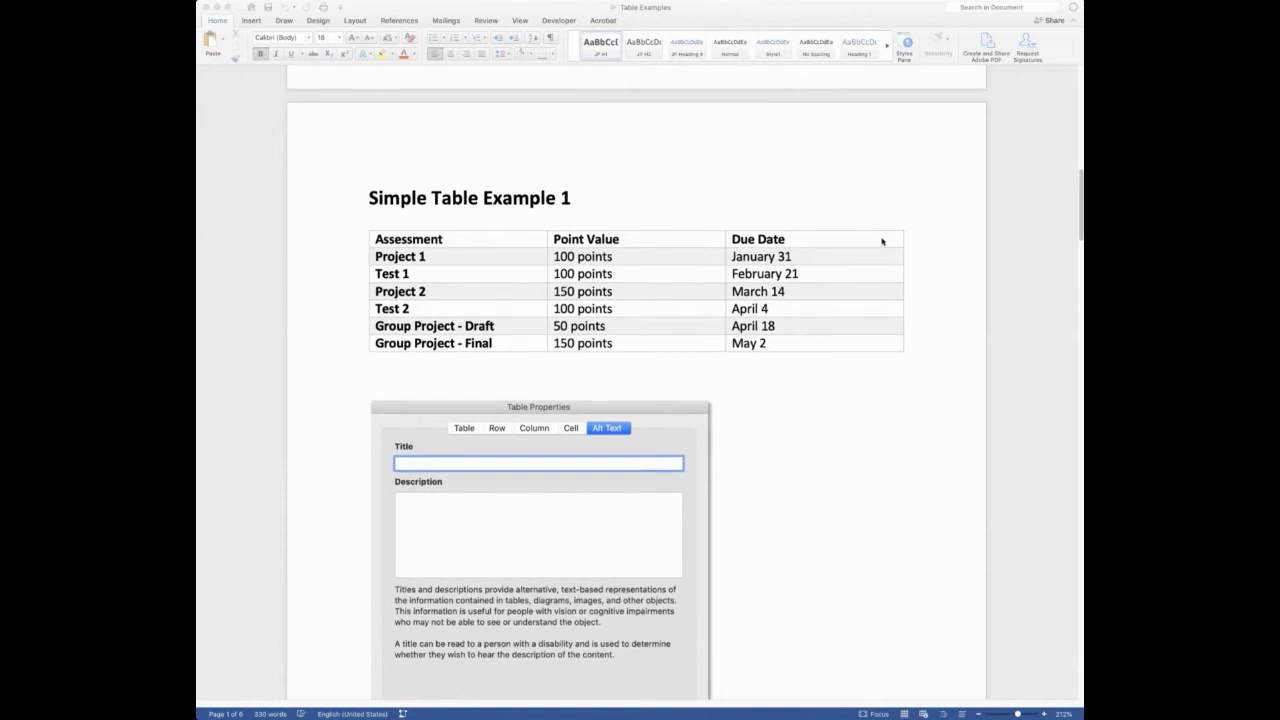
scroll(421, 297, "up", 1)
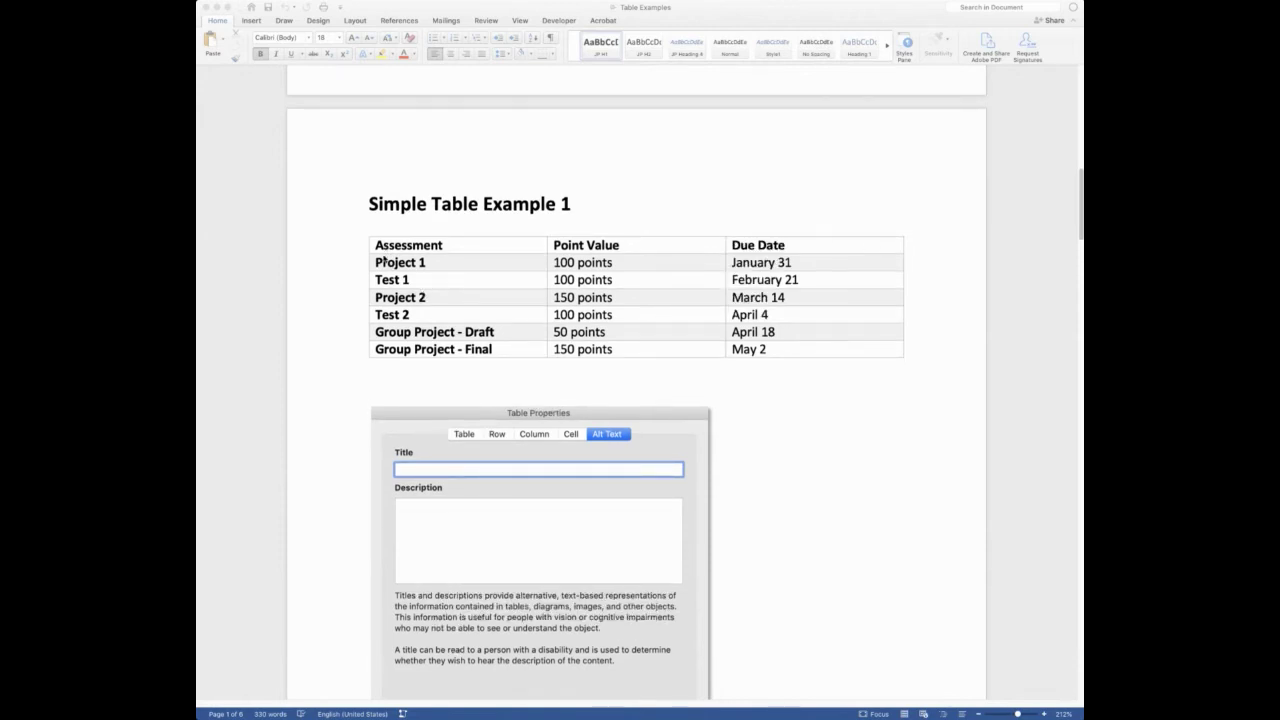
scroll(390, 256, "up", 10)
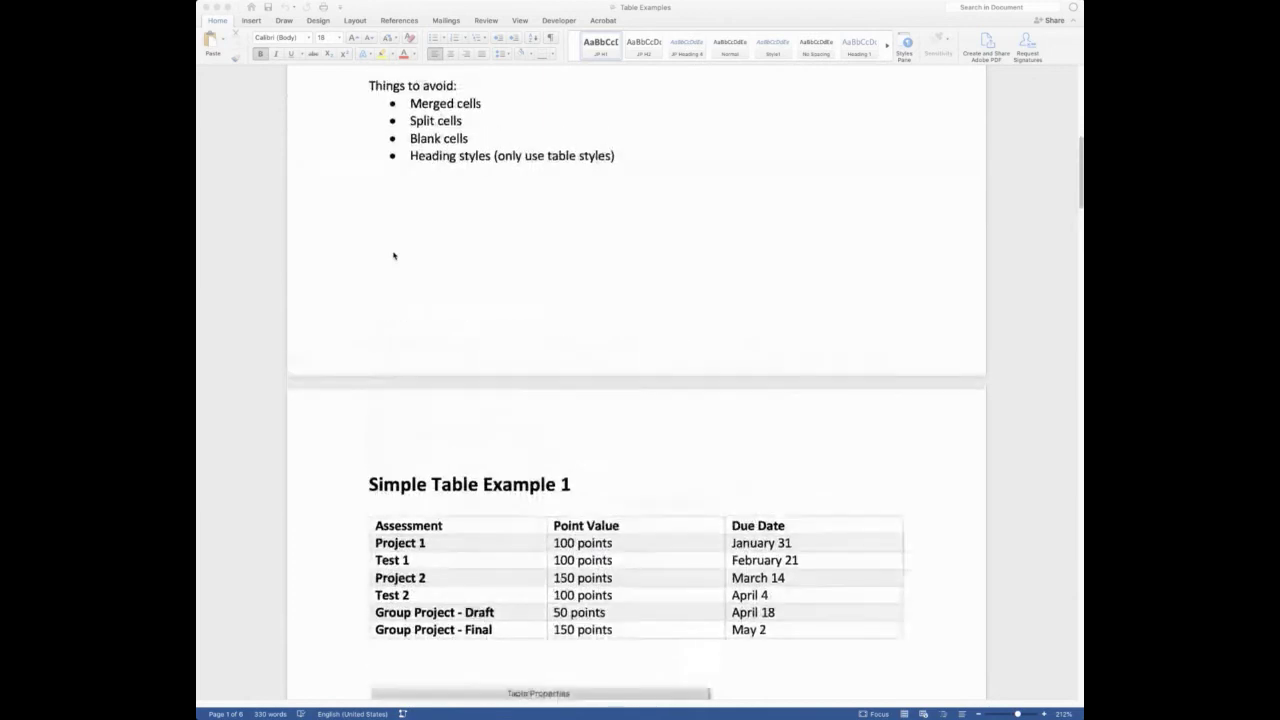
scroll(393, 256, "up", 8)
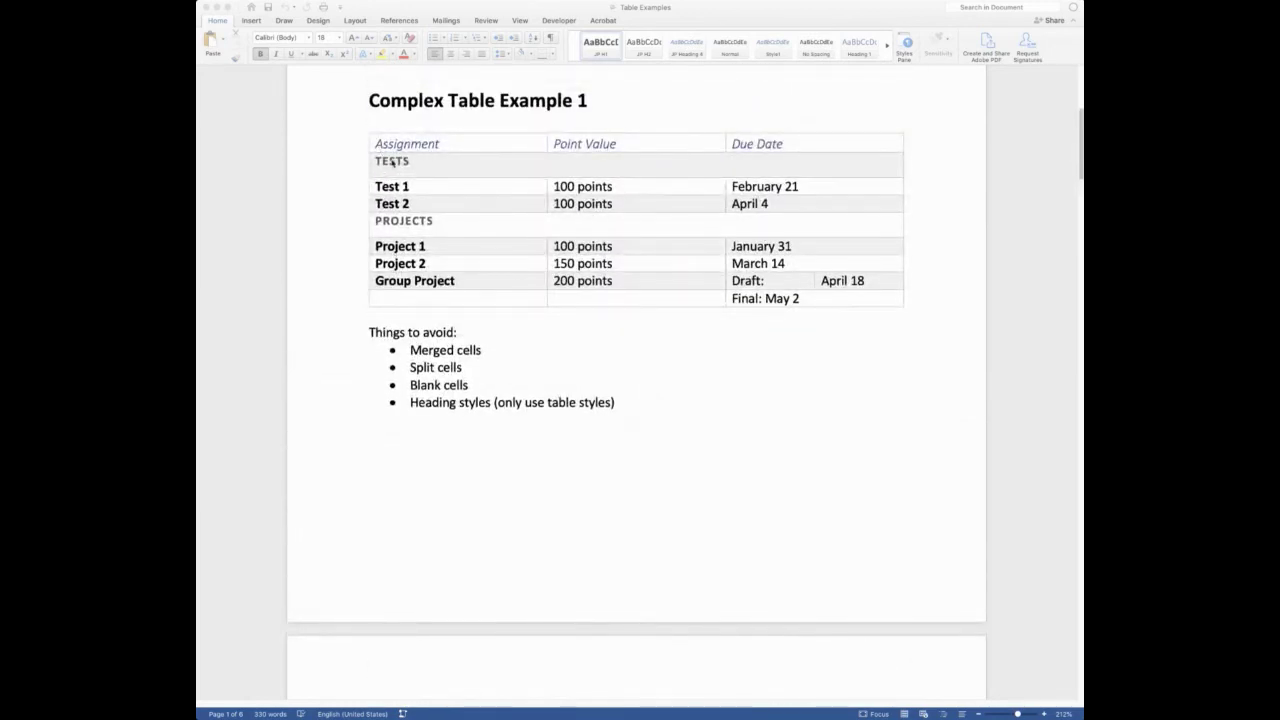
scroll(414, 420, "down", 6)
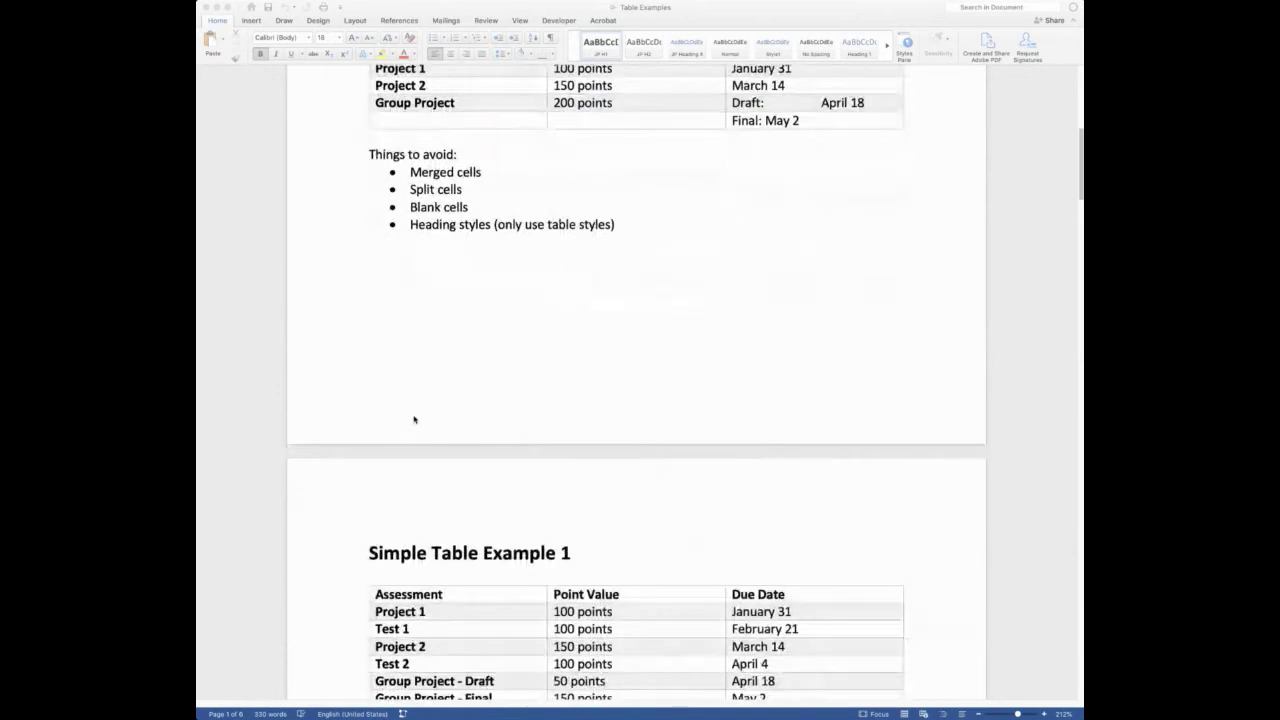
scroll(414, 420, "down", 7)
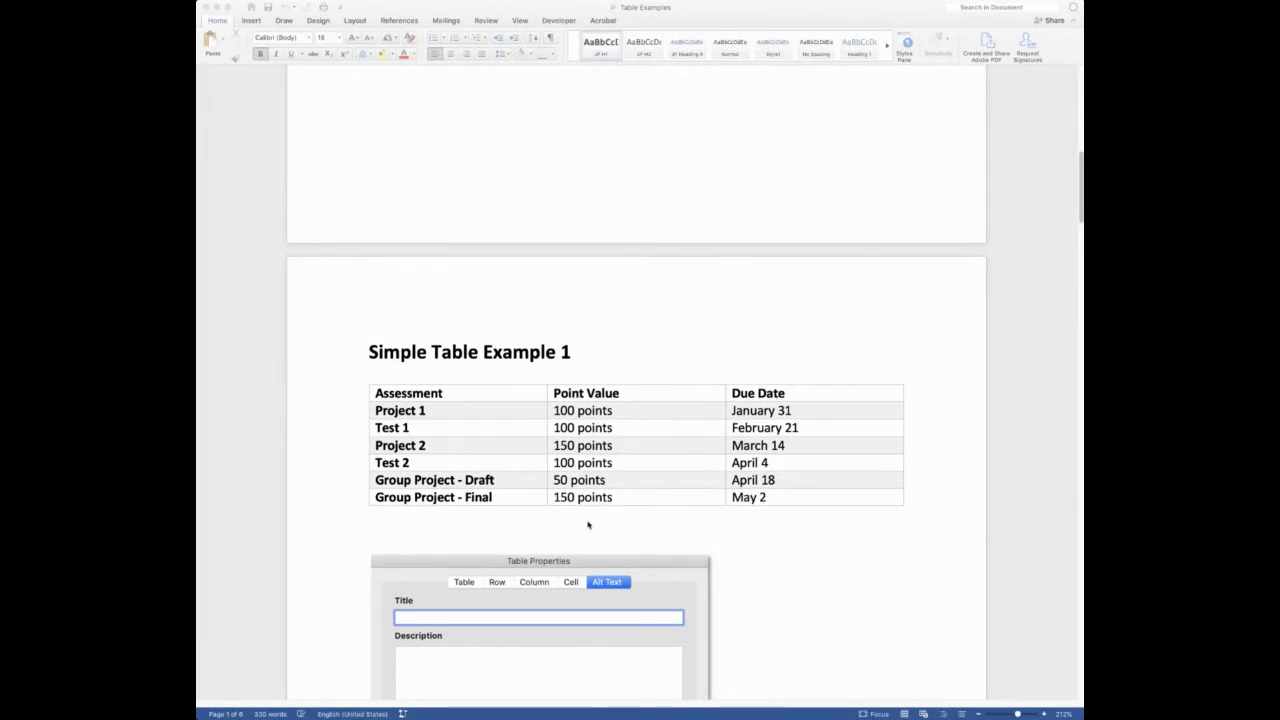
Scroll until the Table Properties Alt Text screenshot with blank Title and Description is fully visible.
scroll(588, 525, "down", 3)
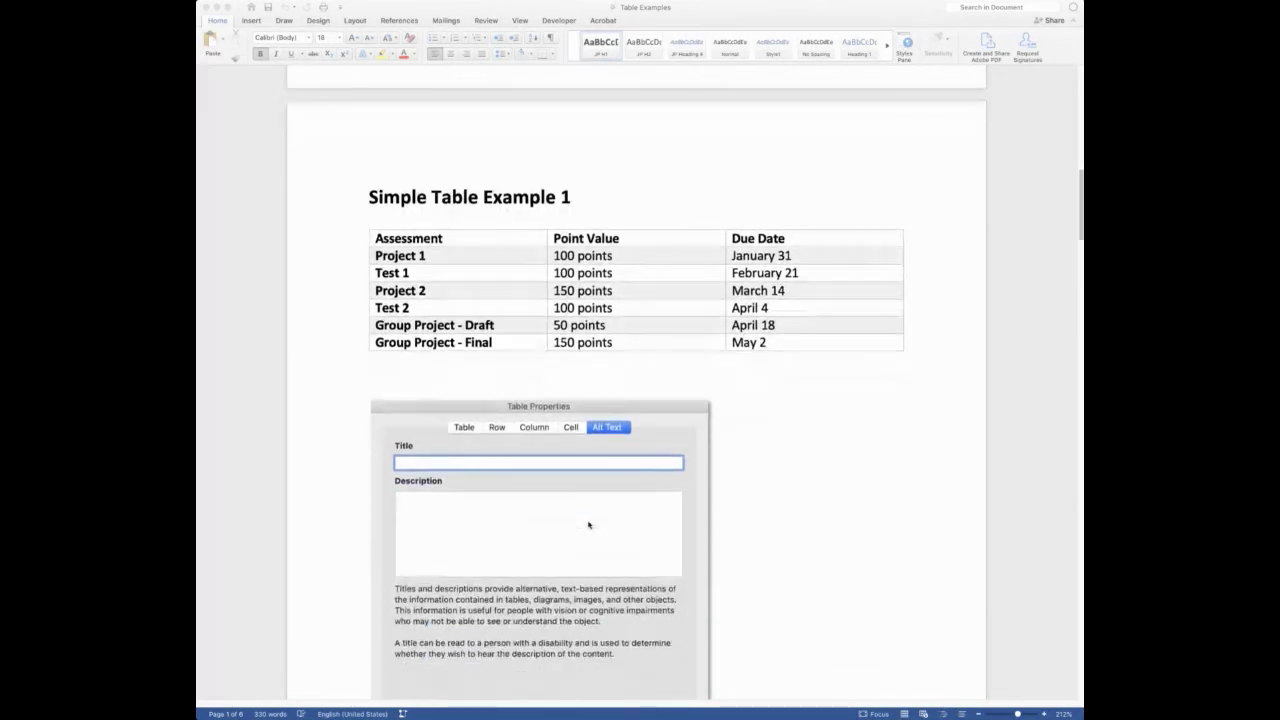
scroll(588, 525, "down", 2)
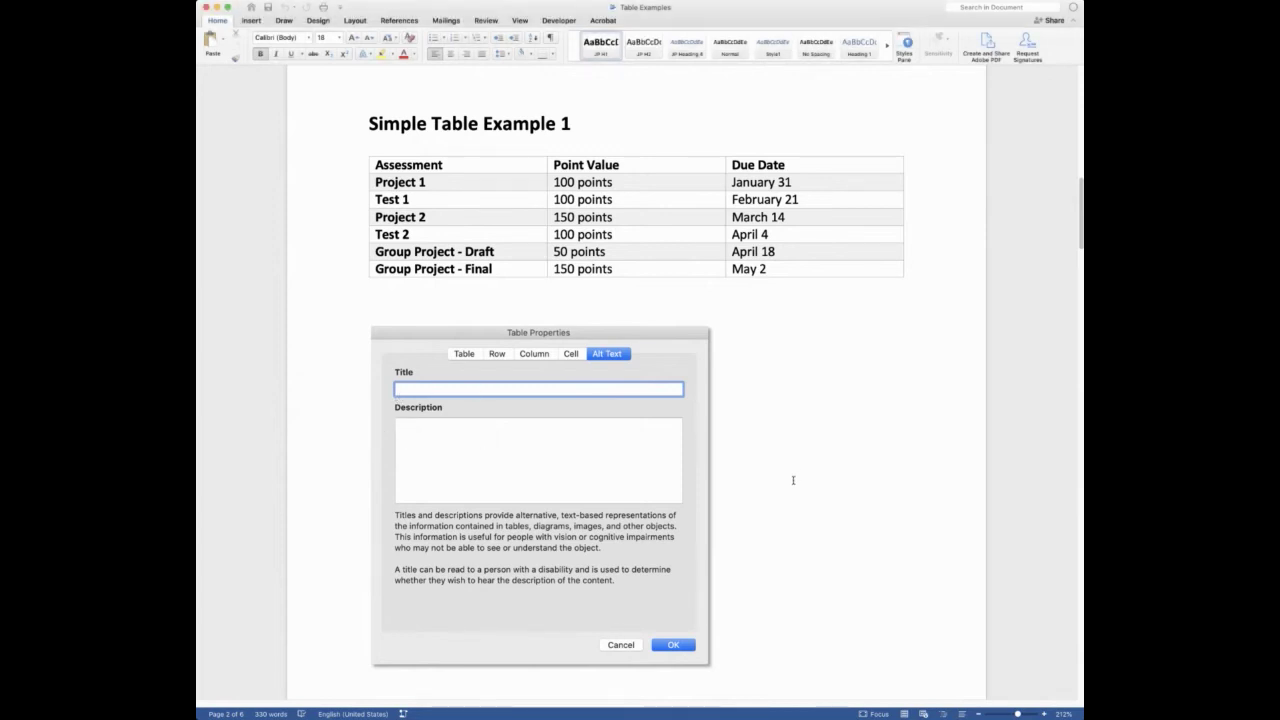
scroll(793, 480, "down", 6)
scroll(793, 480, "down", 12)
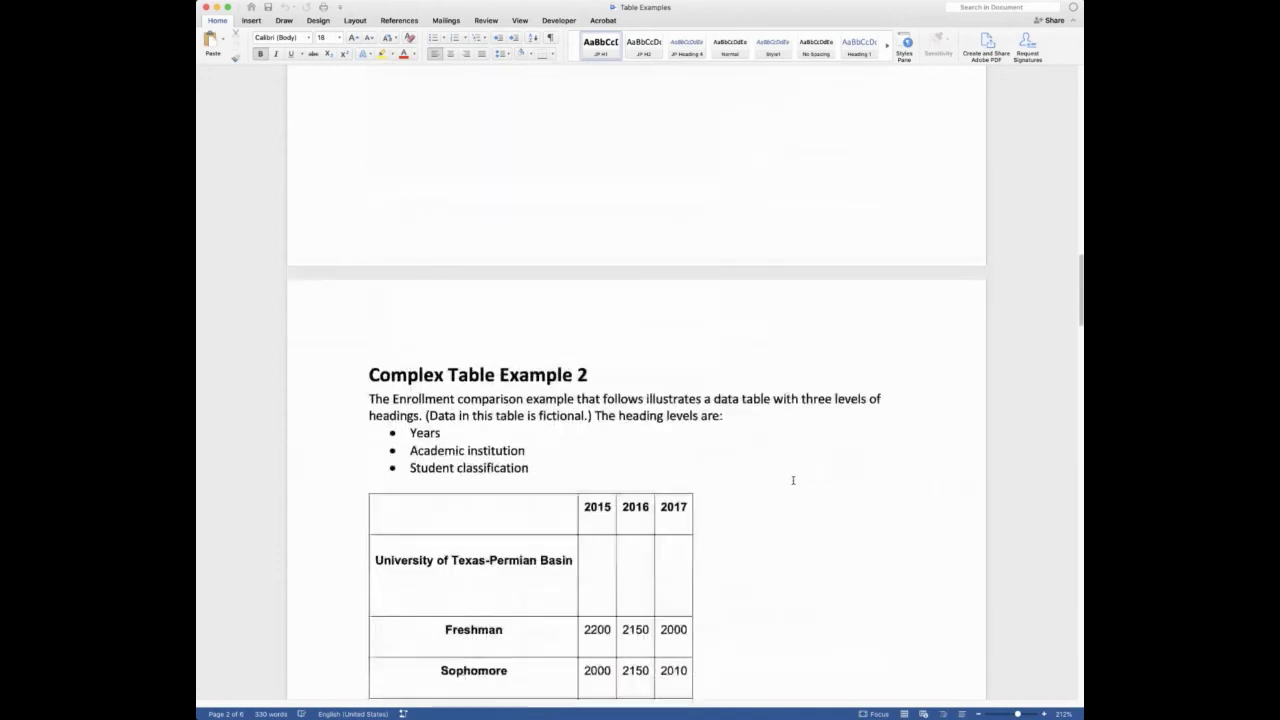
scroll(790, 480, "down", 1)
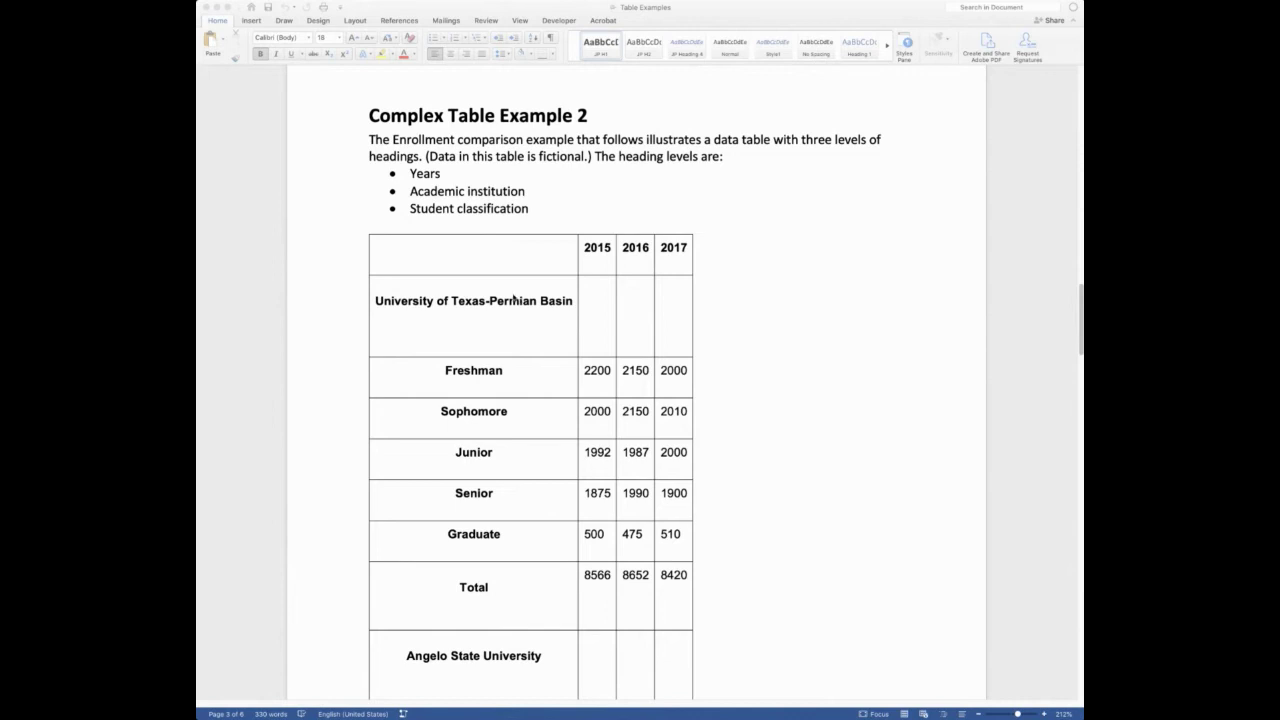
scroll(492, 289, "down", 4)
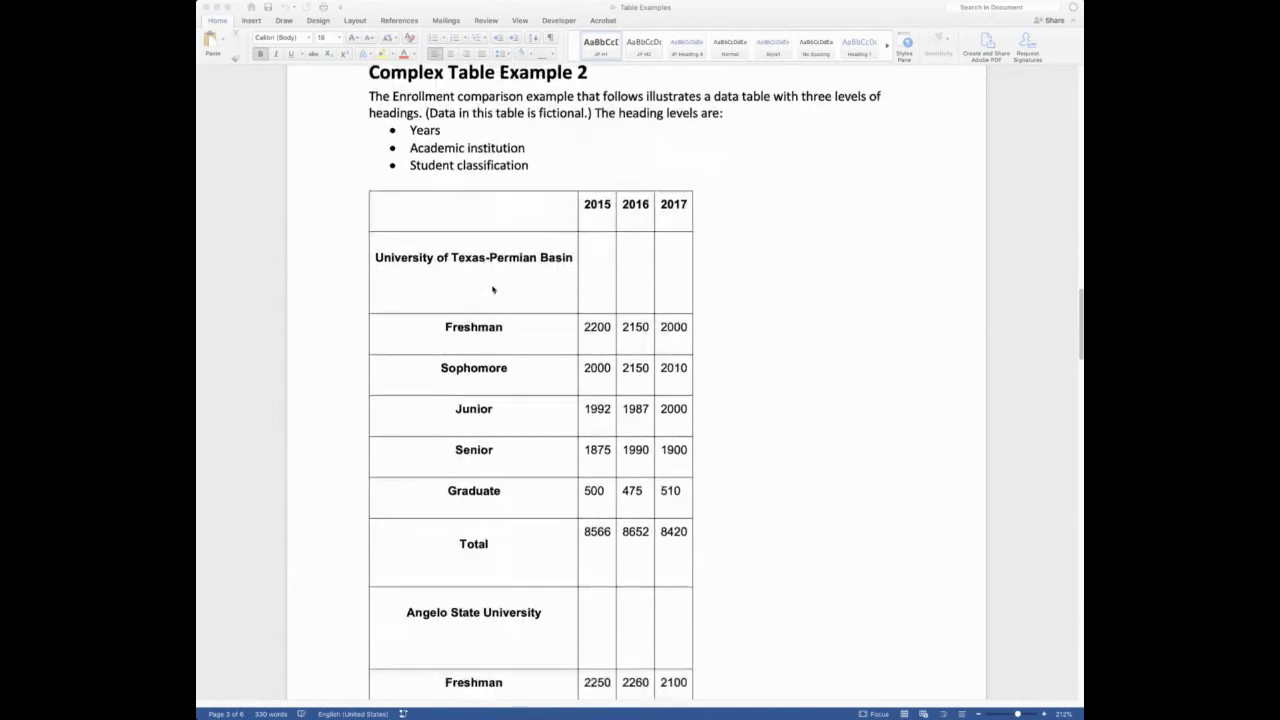
scroll(492, 289, "up", 1)
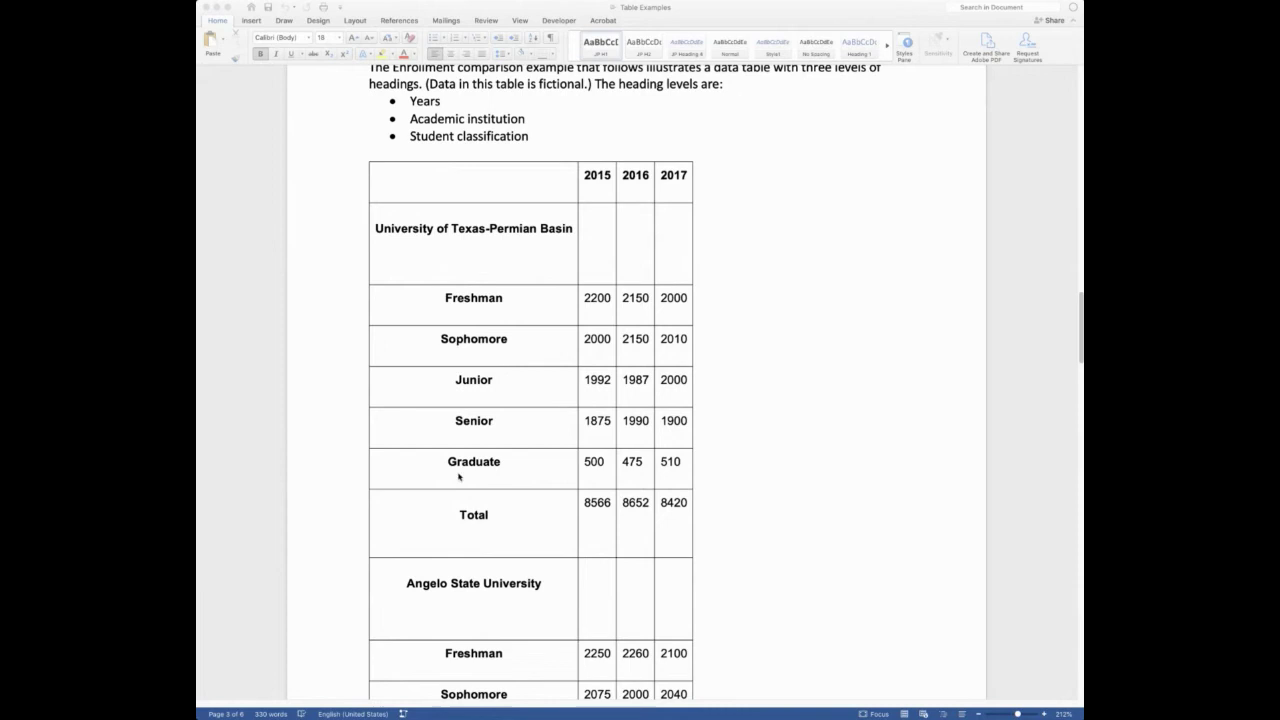
scroll(455, 582, "down", 3)
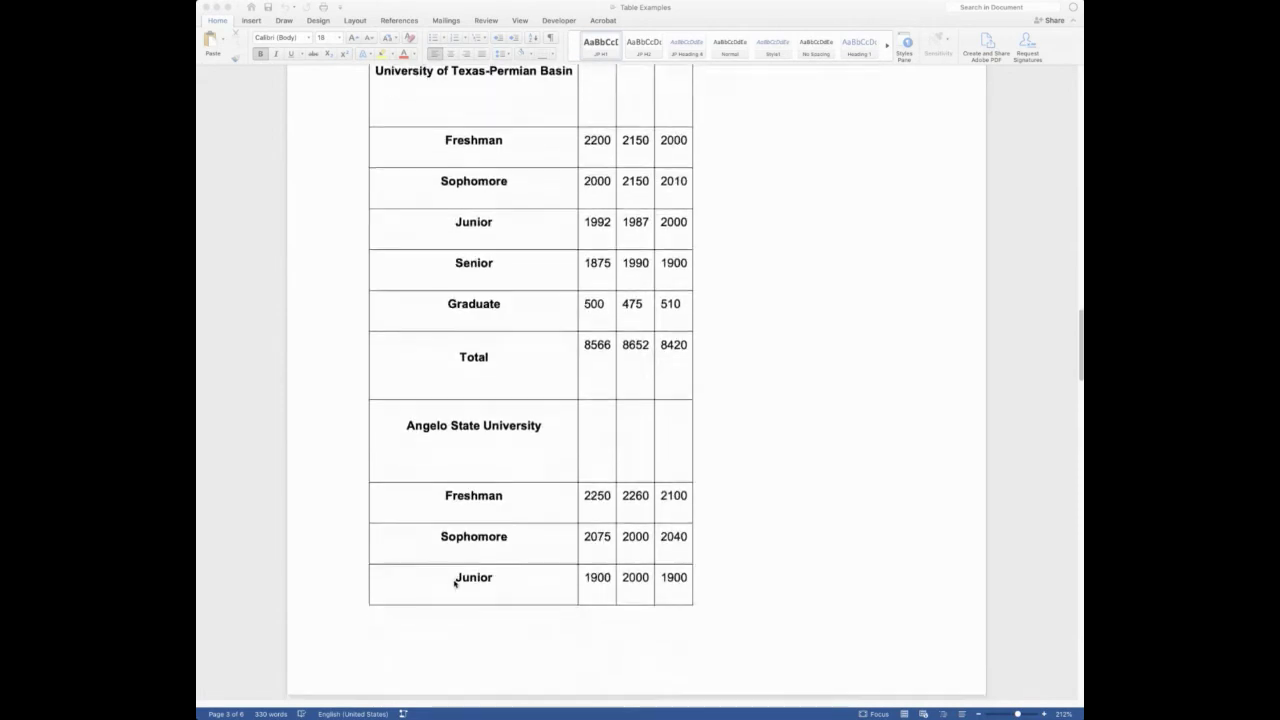
scroll(455, 582, "up", 5)
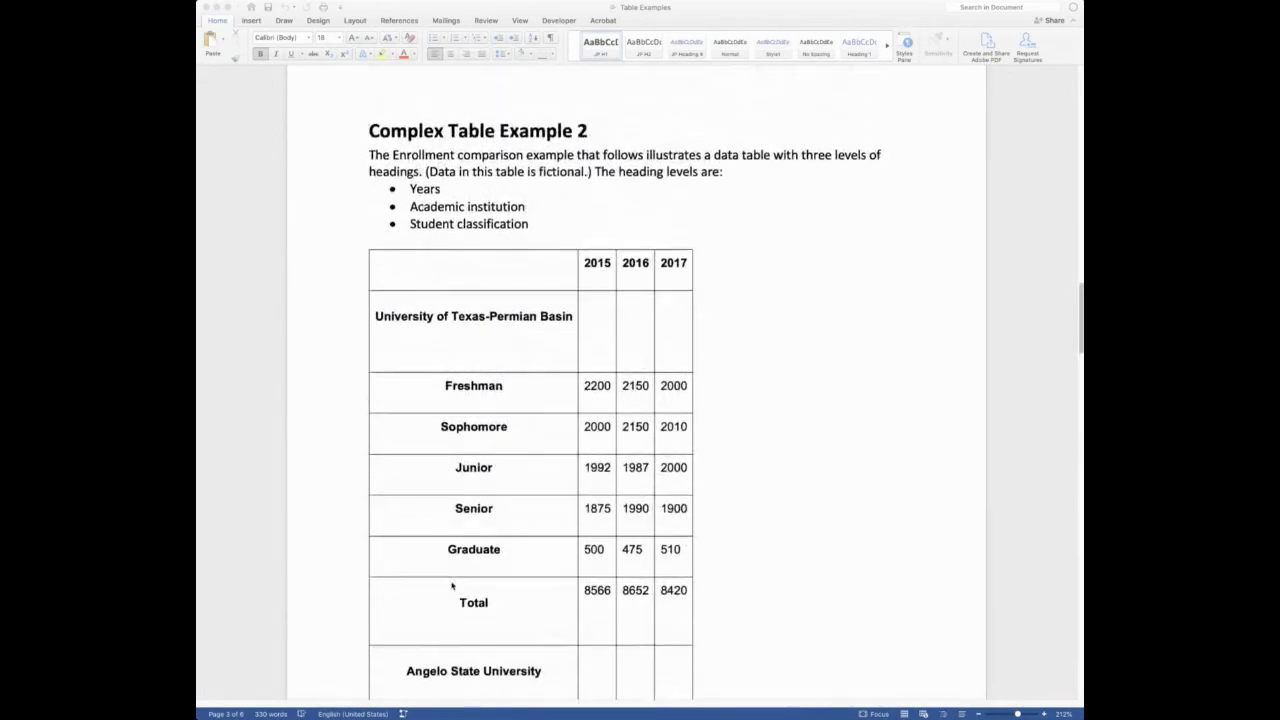
scroll(474, 586, "down", 3)
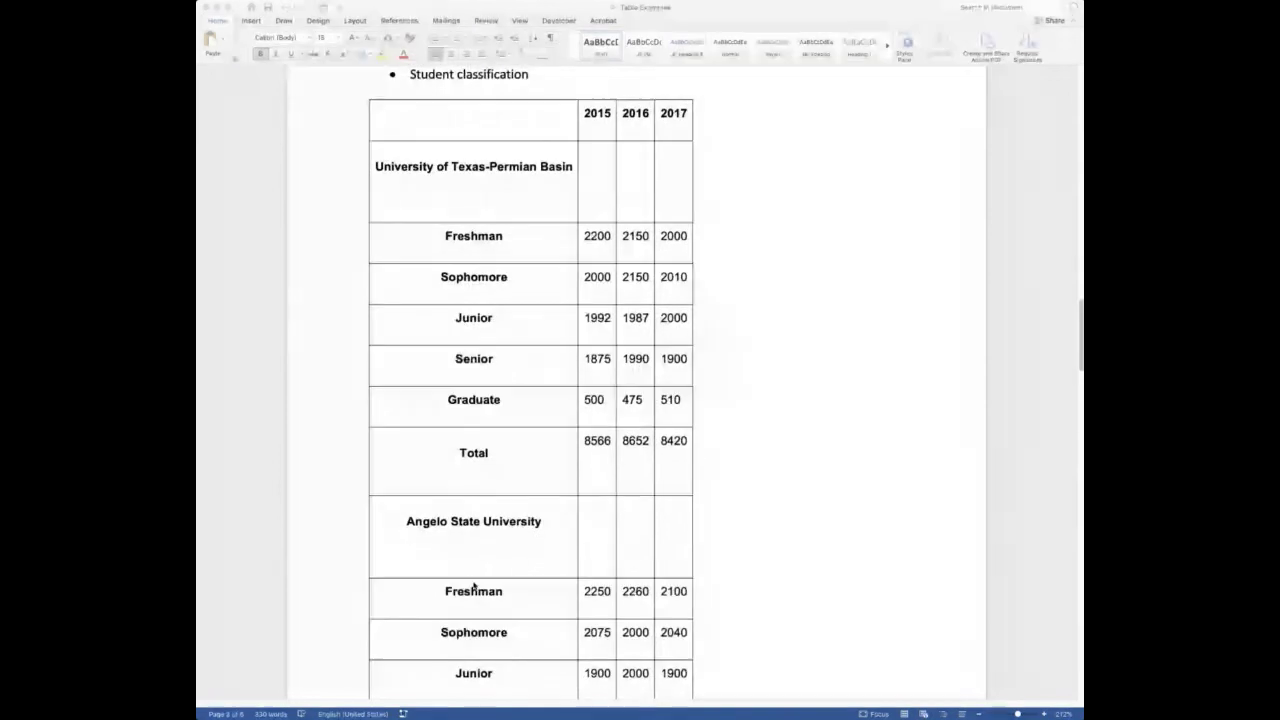
scroll(474, 588, "down", 1)
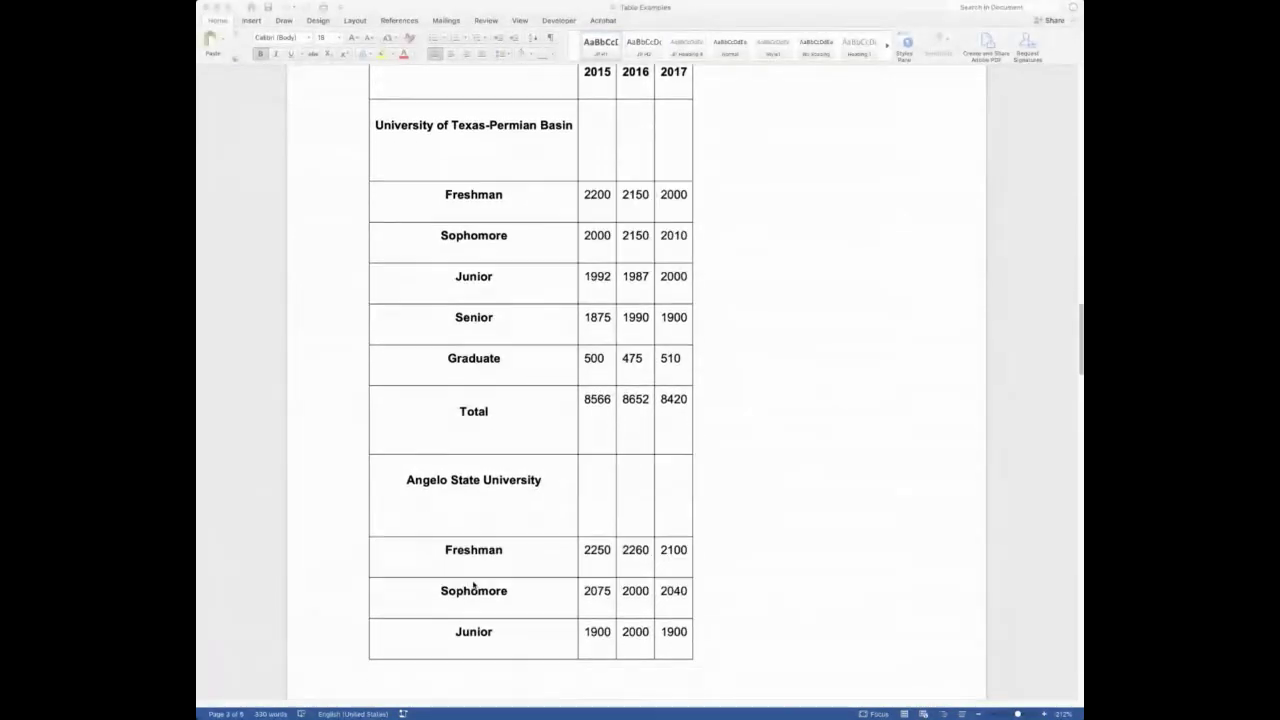
scroll(468, 593, "up", 3)
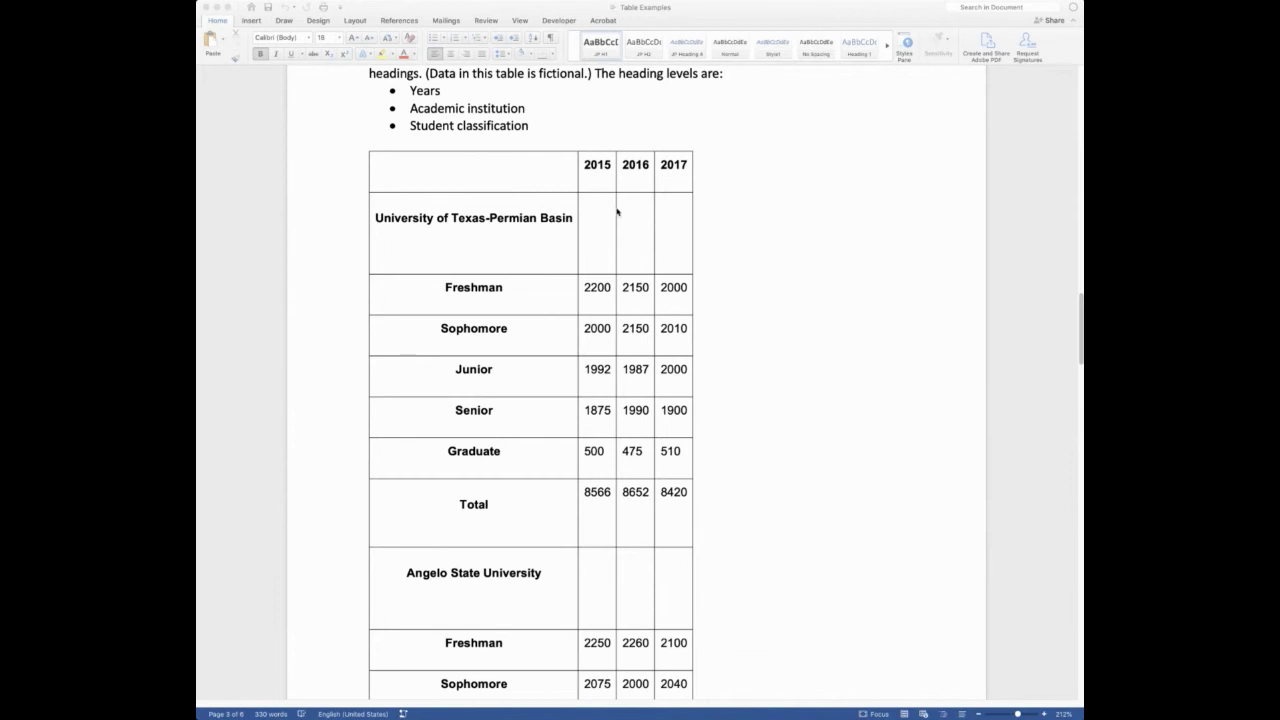
scroll(617, 212, "down", 5)
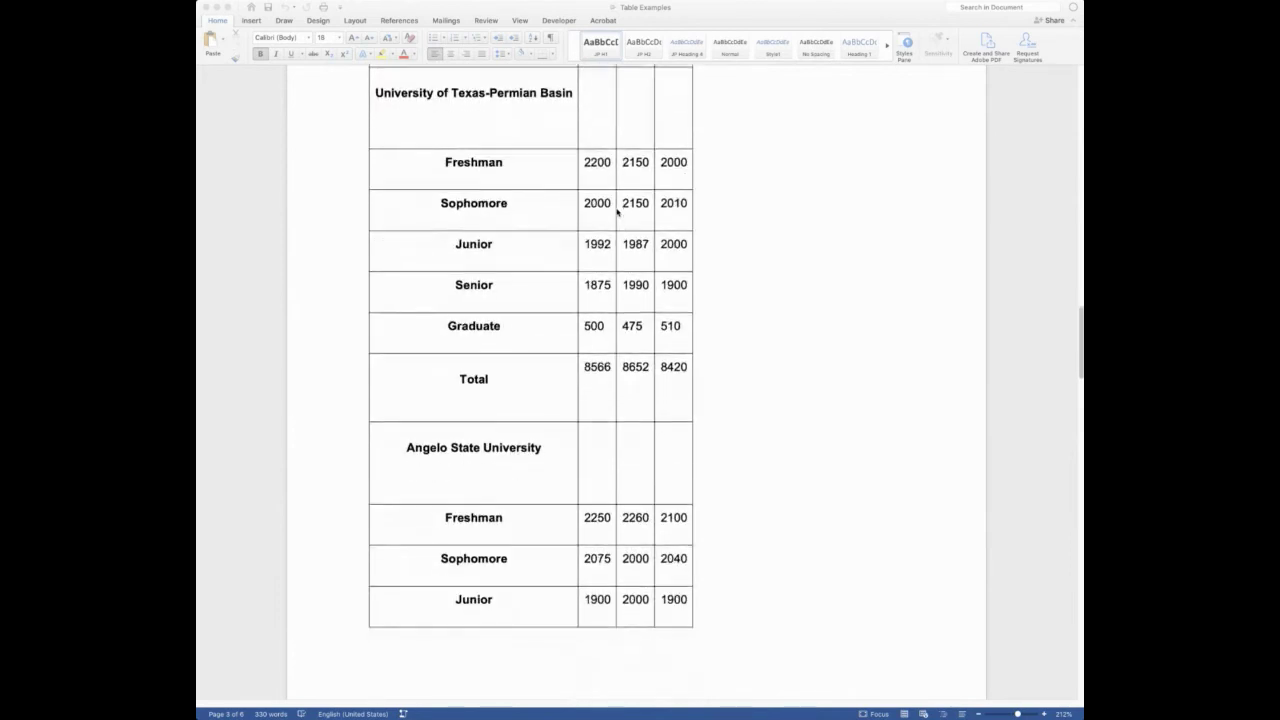
scroll(586, 425, "down", 10)
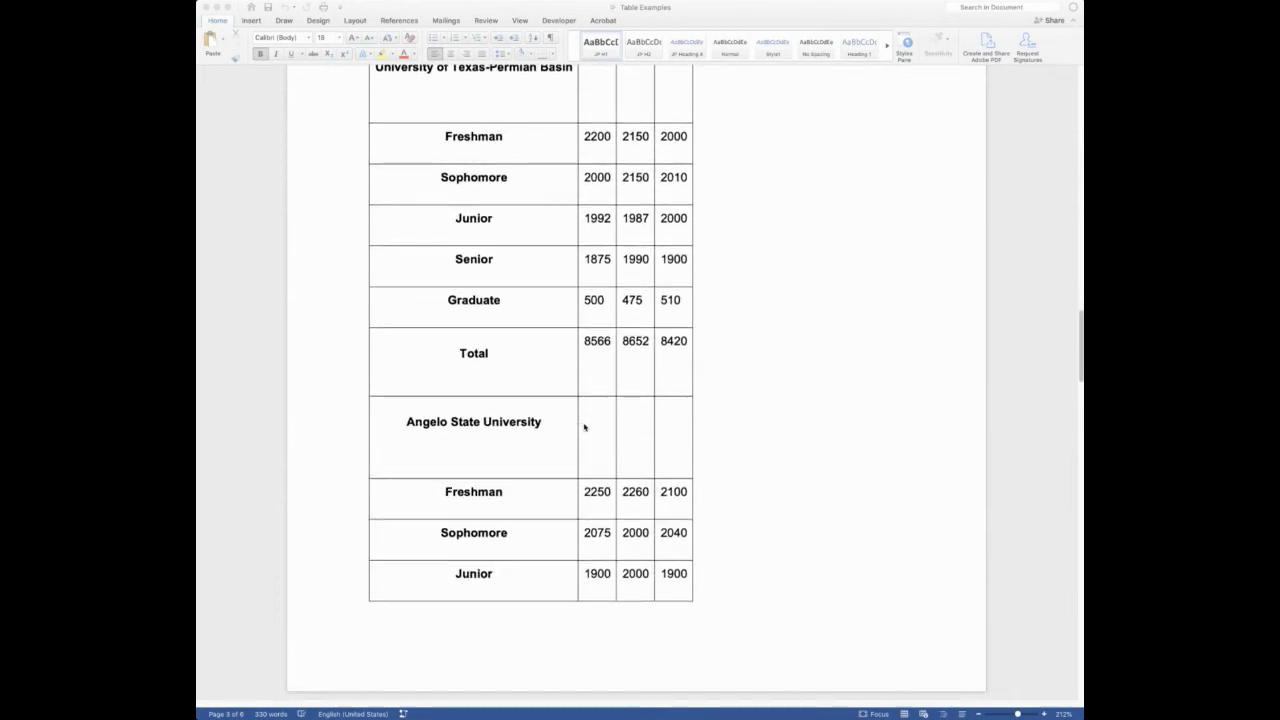
scroll(585, 428, "down", 5)
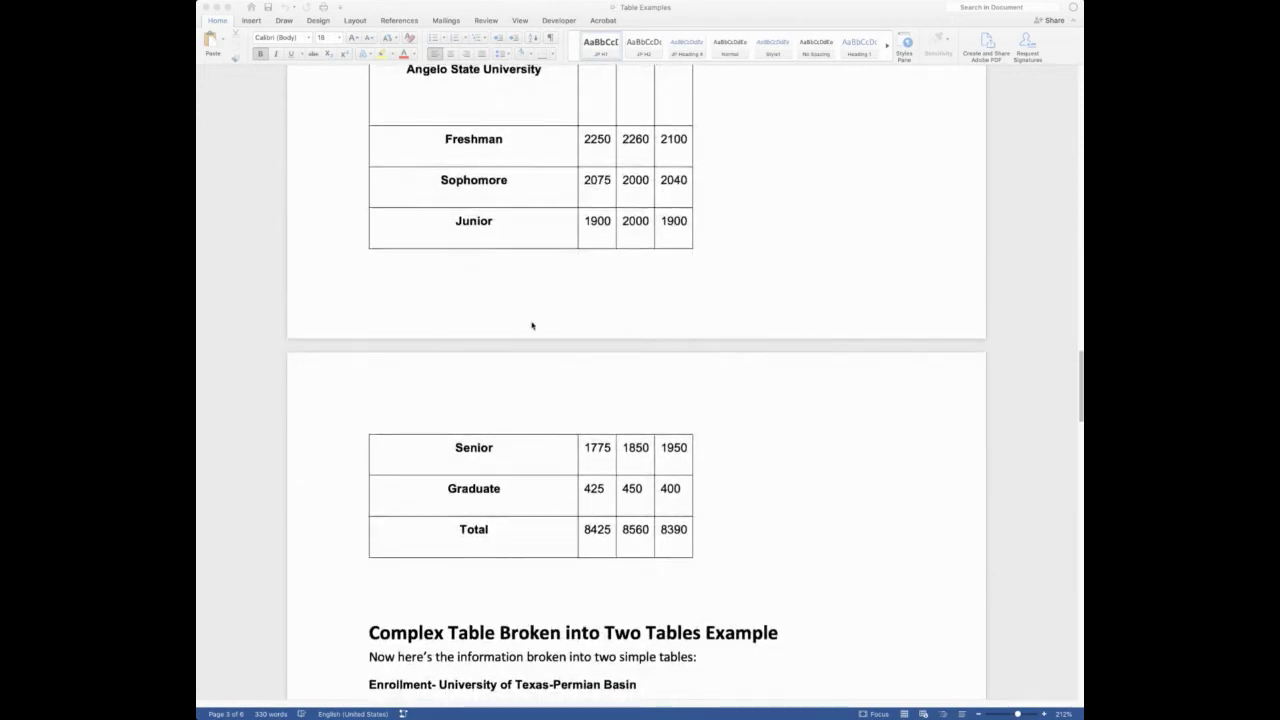
scroll(550, 298, "up", 8)
scroll(550, 298, "up", 16)
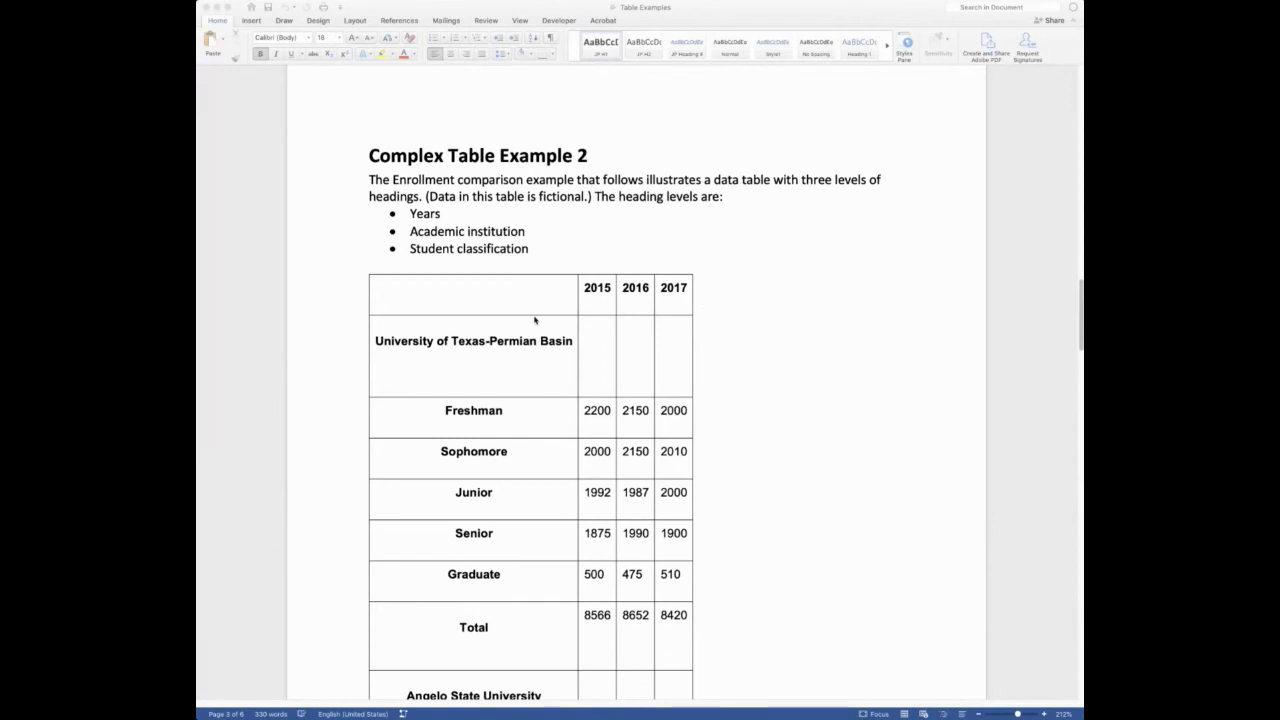
scroll(533, 321, "down", 2)
scroll(535, 319, "down", 10)
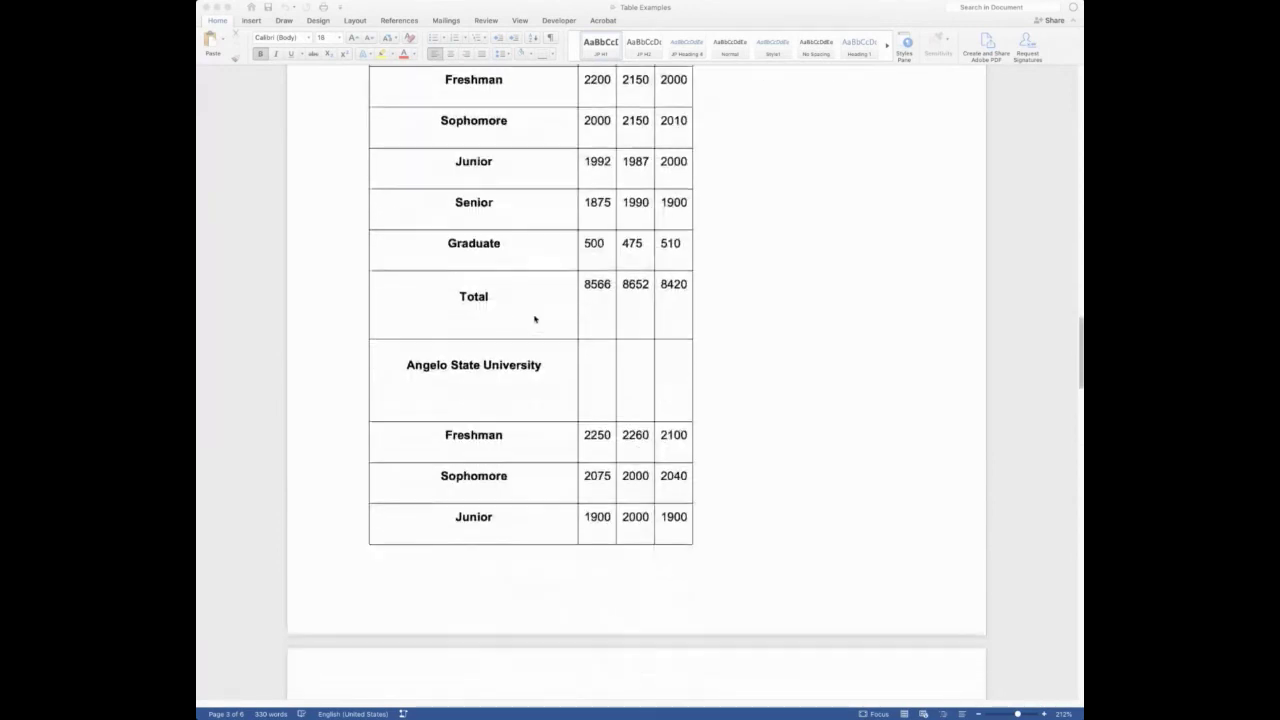
scroll(535, 319, "down", 2)
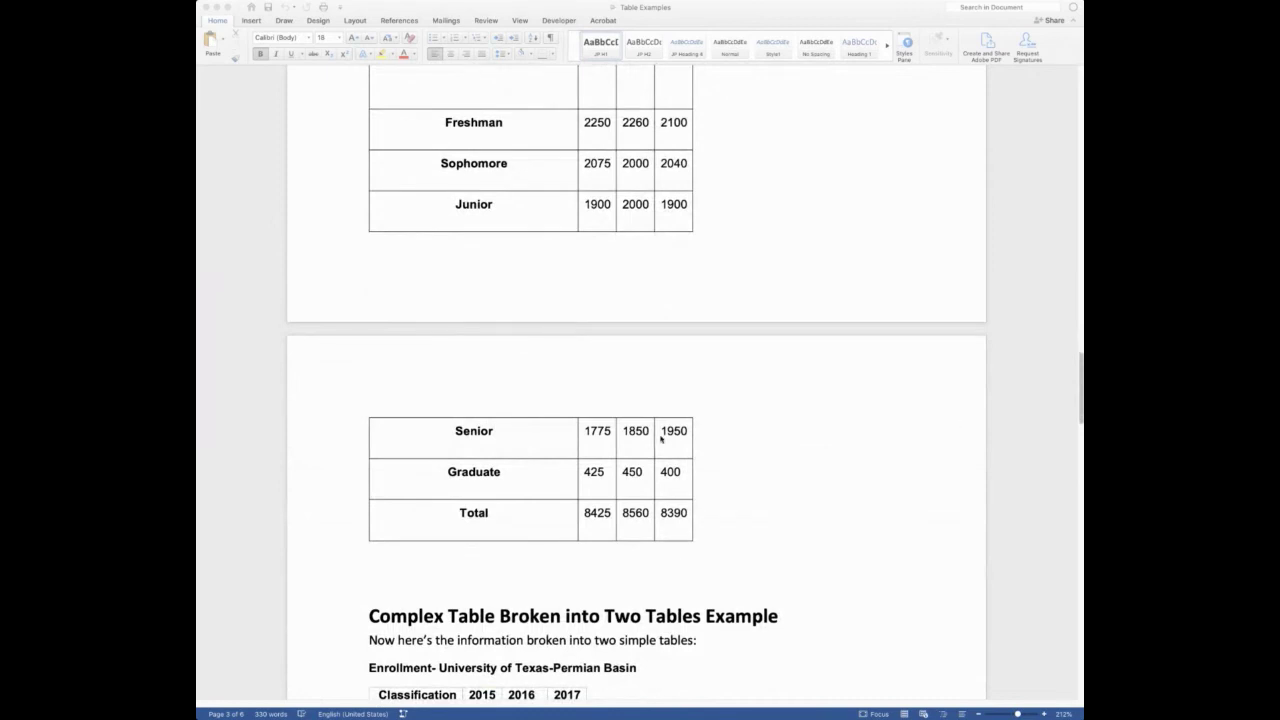
scroll(650, 442, "down", 2)
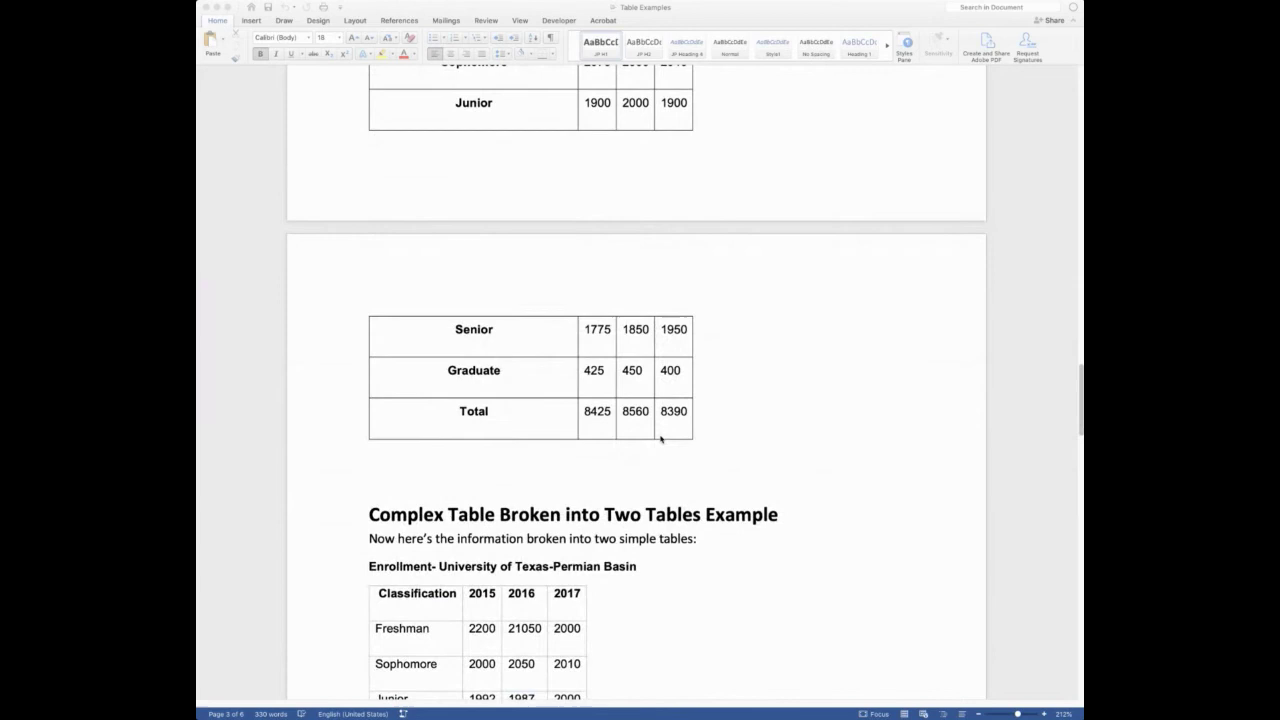
scroll(660, 438, "down", 5)
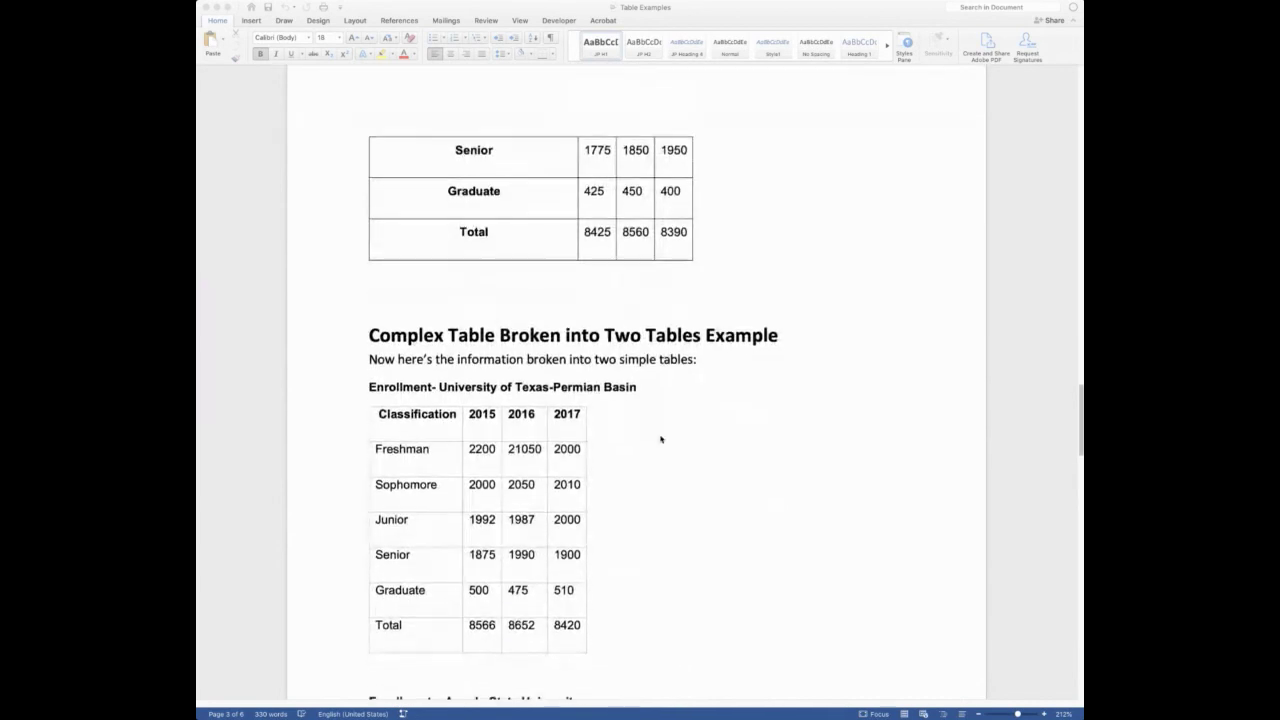
scroll(686, 440, "down", 1)
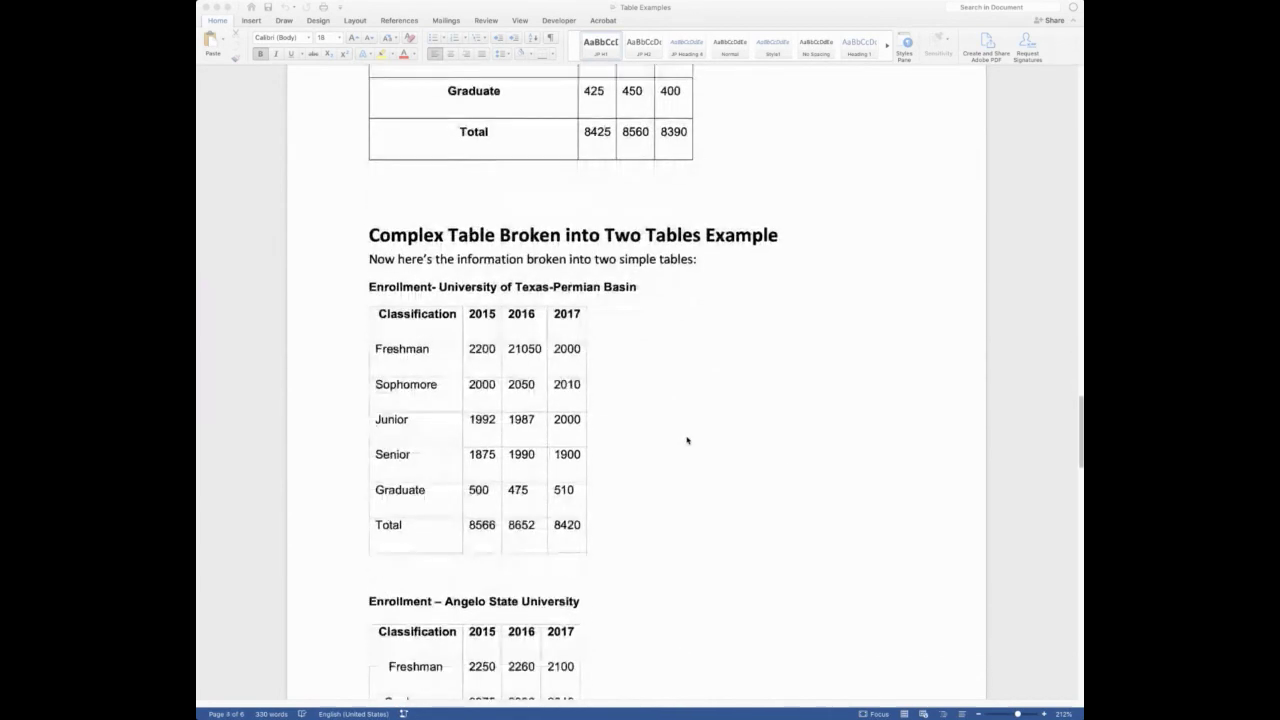
scroll(687, 440, "down", 1)
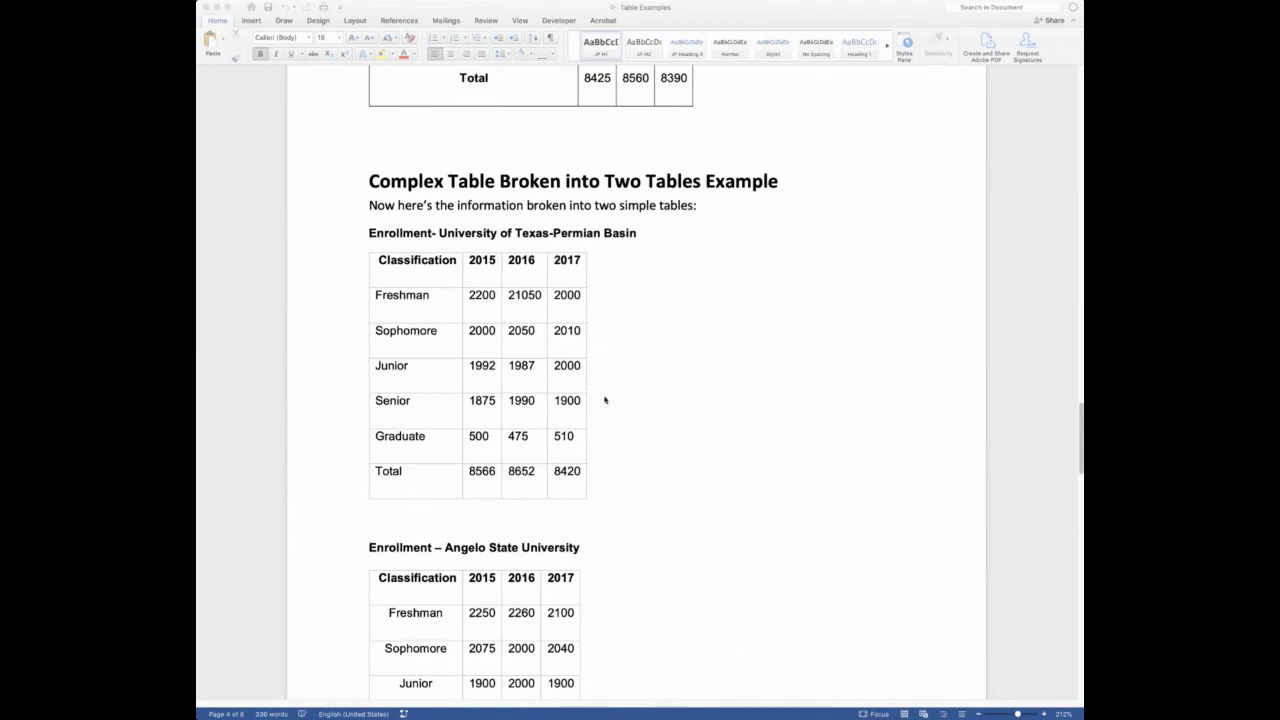
scroll(627, 421, "down", 5)
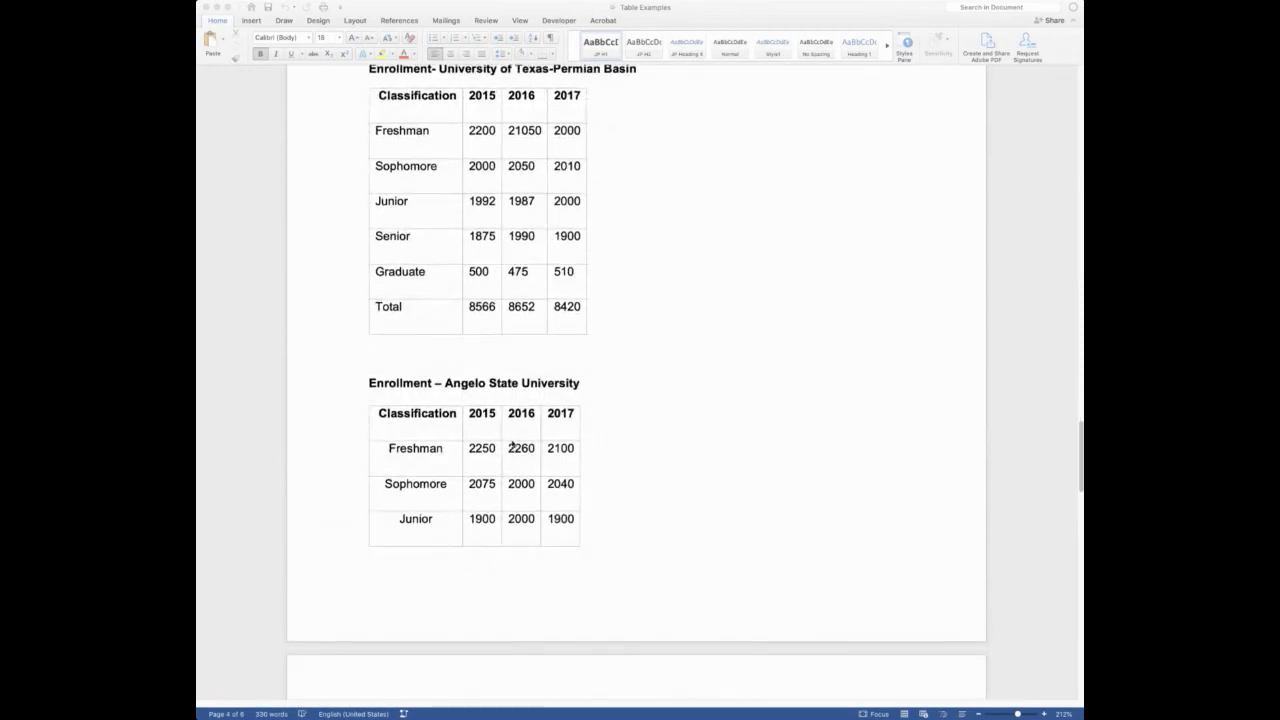
scroll(513, 444, "down", 5)
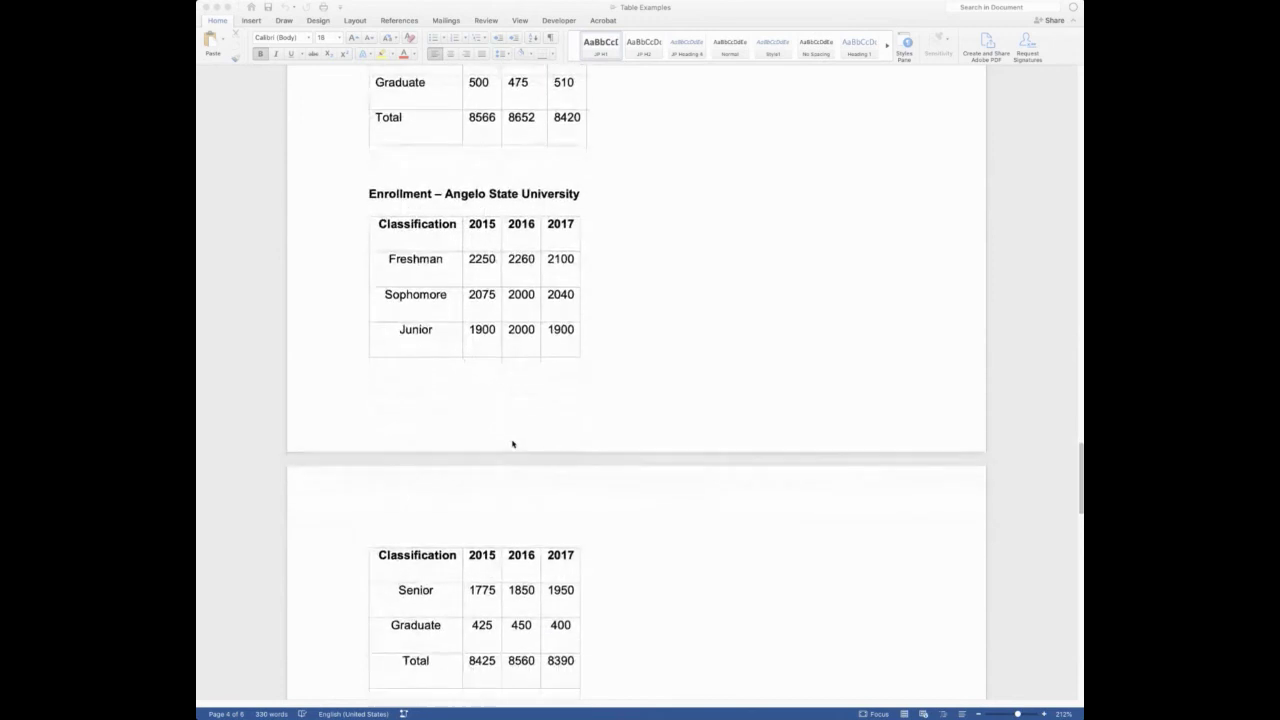
scroll(513, 444, "up", 2)
scroll(513, 444, "down", 2)
scroll(513, 444, "down", 1)
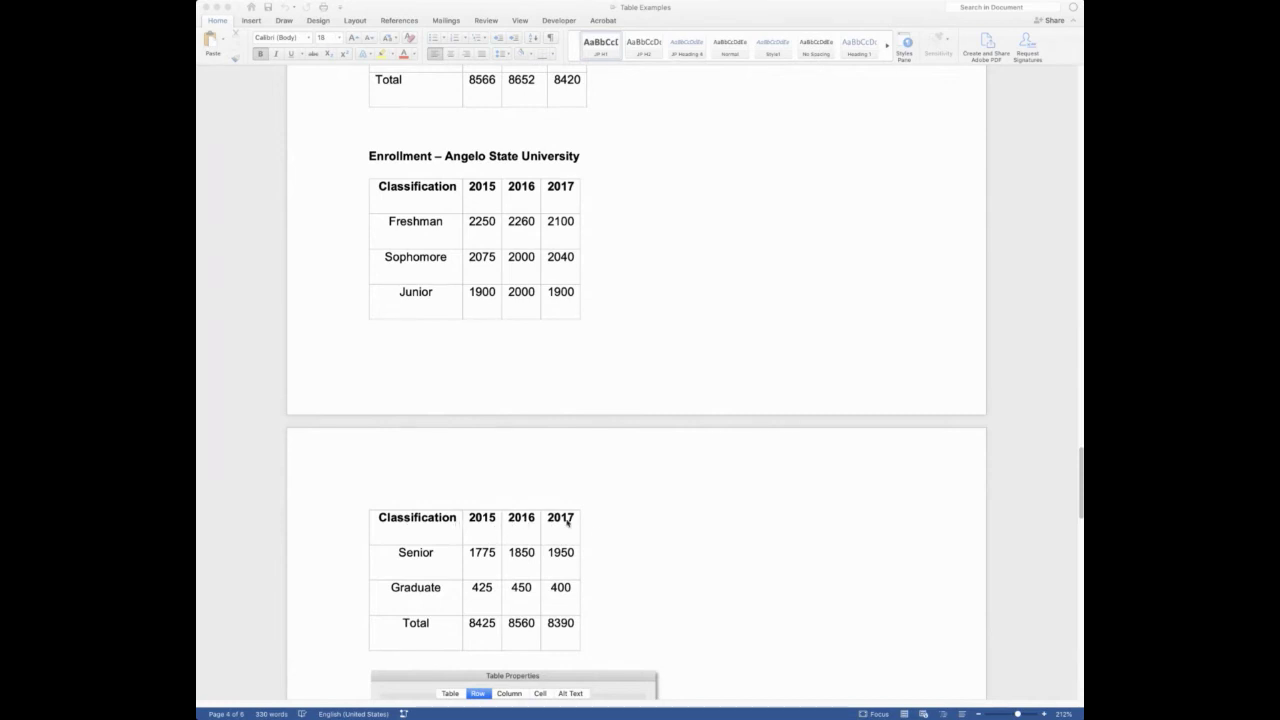
scroll(654, 541, "down", 5)
scroll(654, 541, "down", 2)
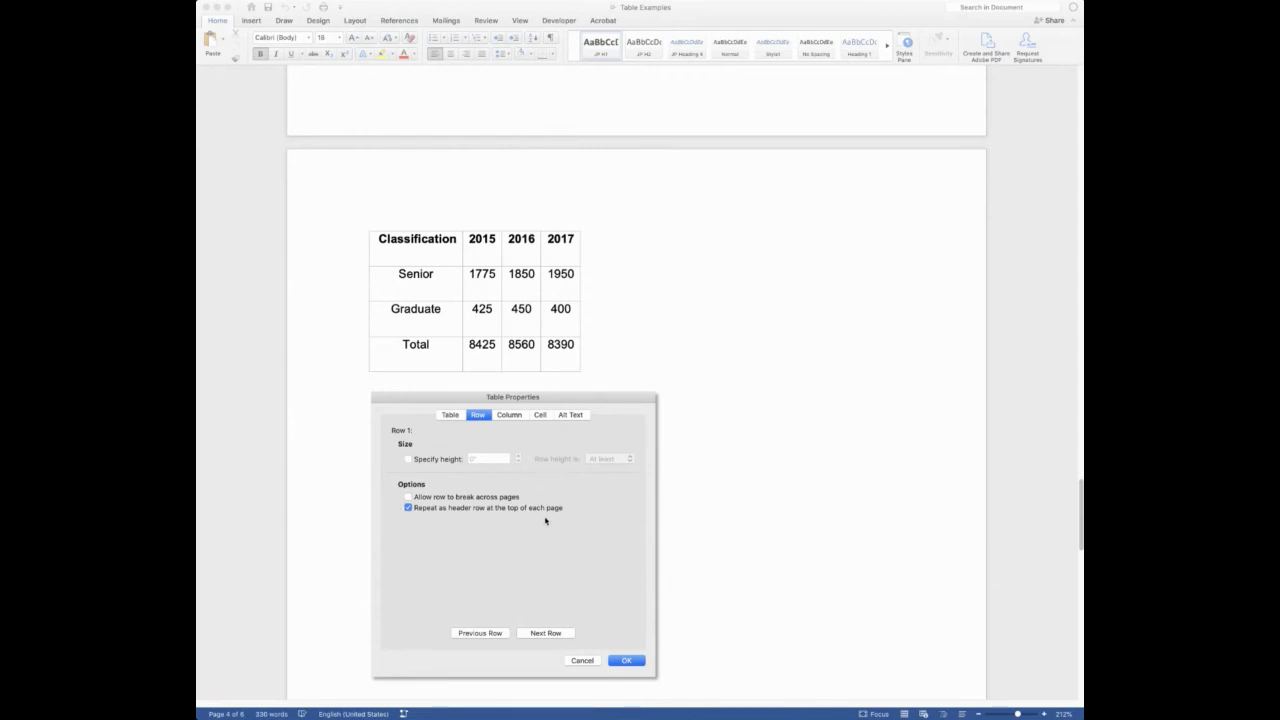
scroll(552, 547, "down", 8)
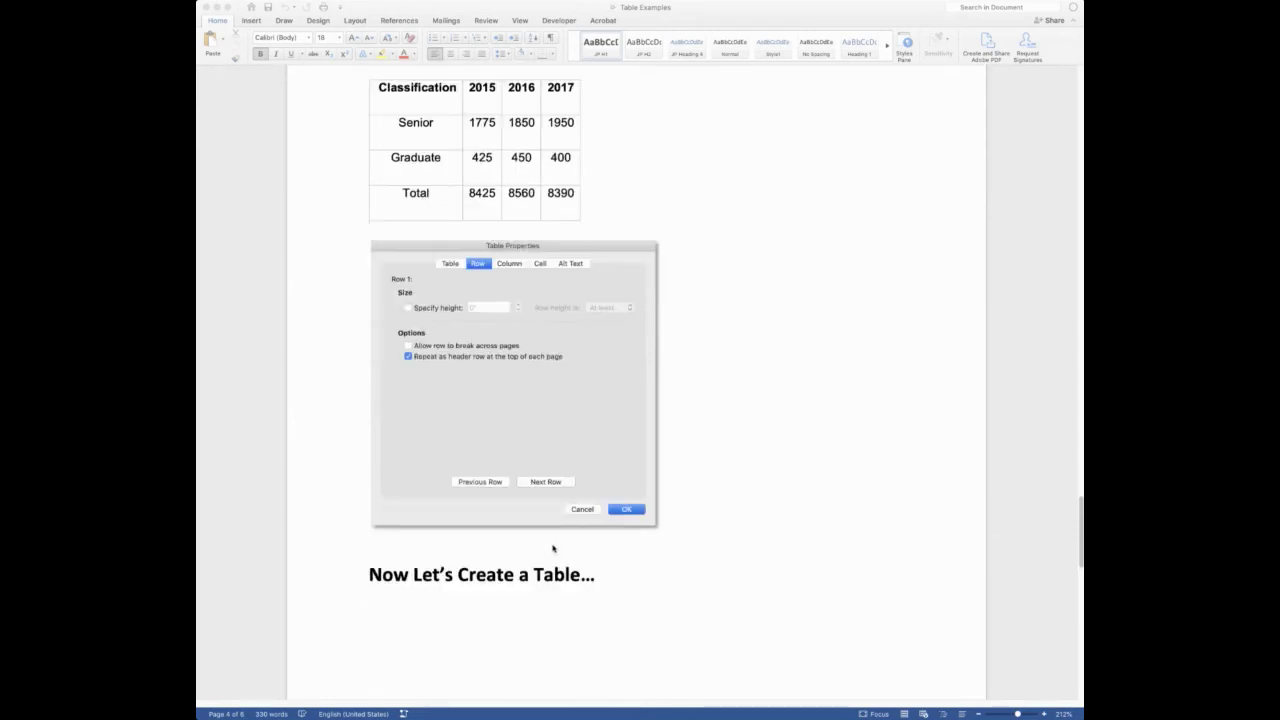
scroll(552, 548, "down", 1)
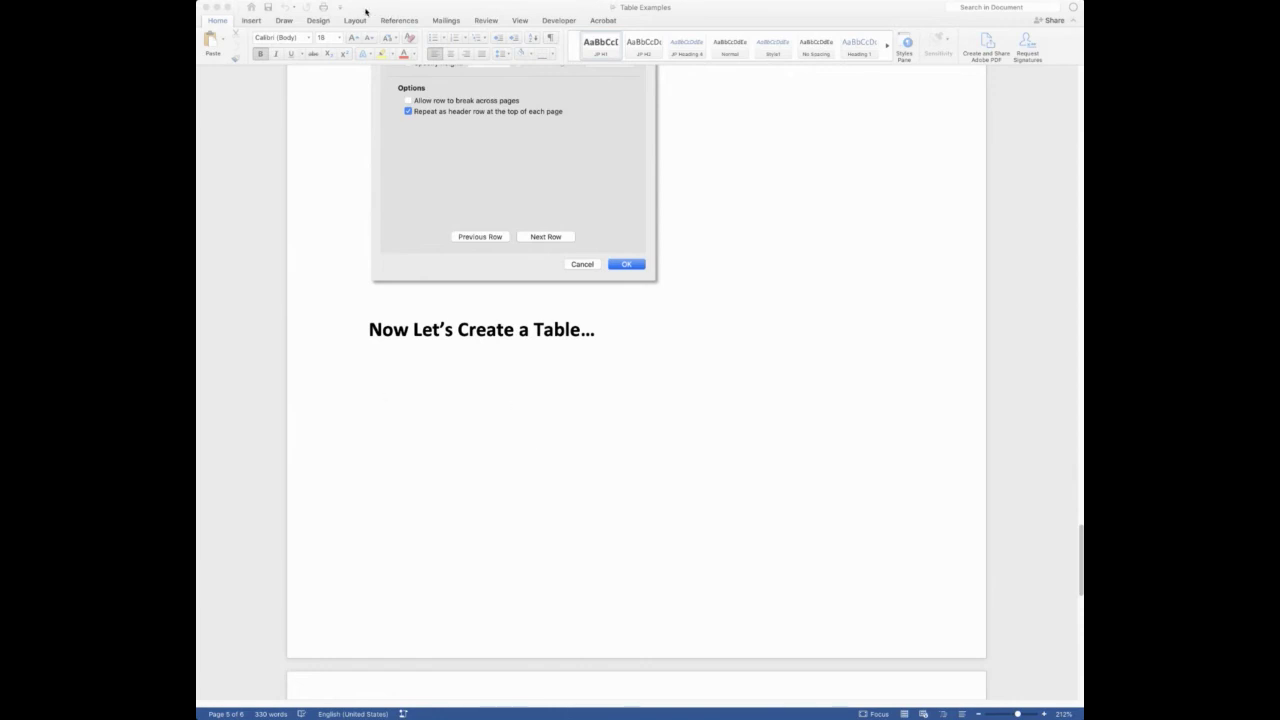
Focus the Word window and bring up the Insert ribbon commands.
left_click(368, 12)
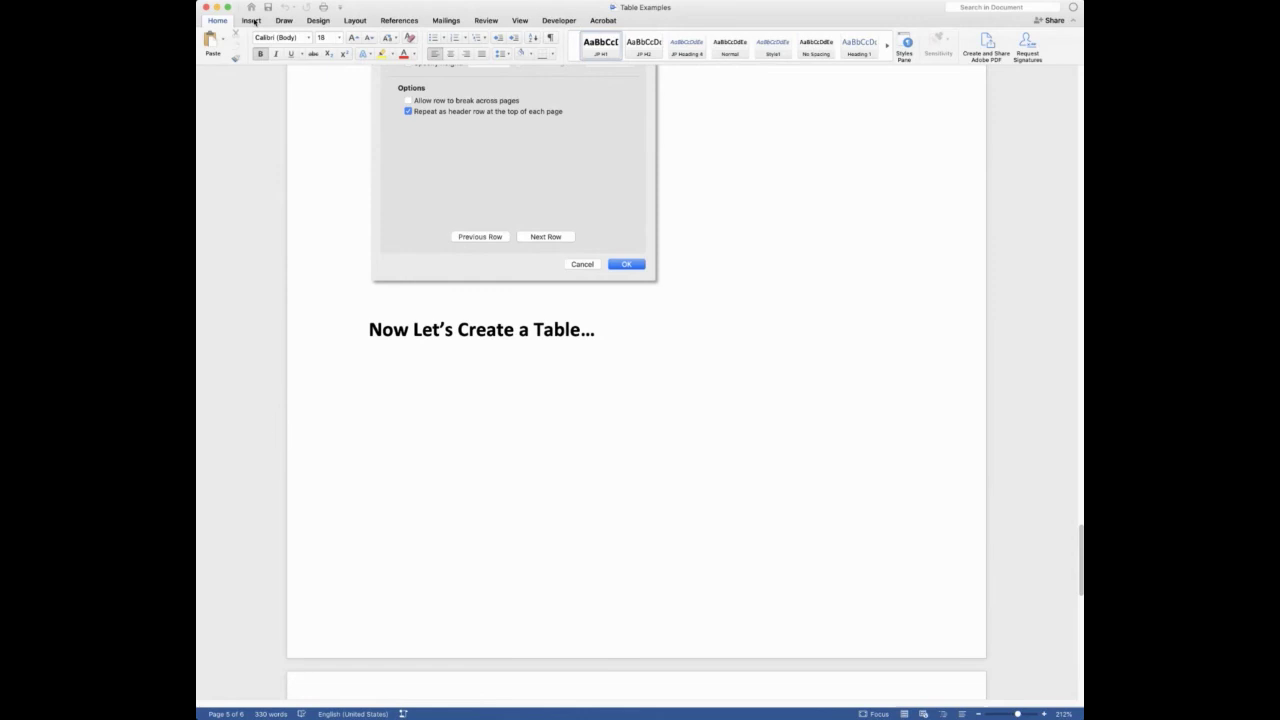
left_click(251, 20)
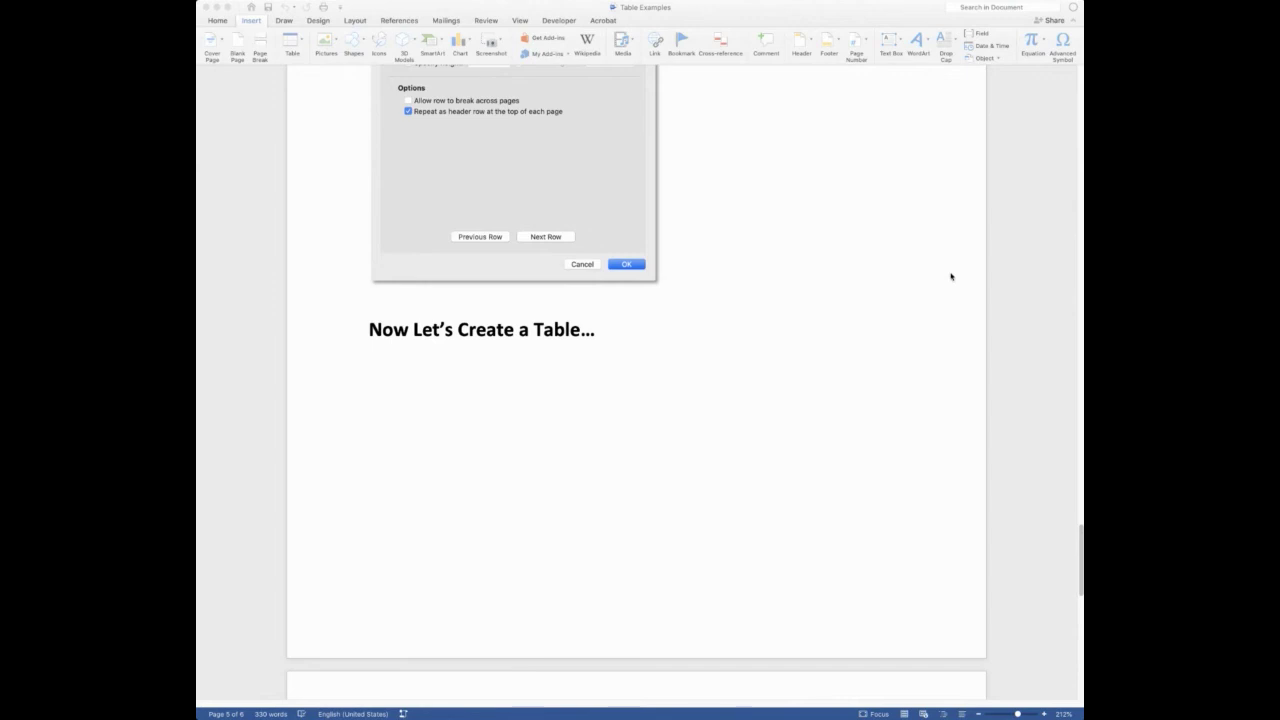
Apply a light grid table style to the empty dark-bordered table on page 1.
left_click(950, 273)
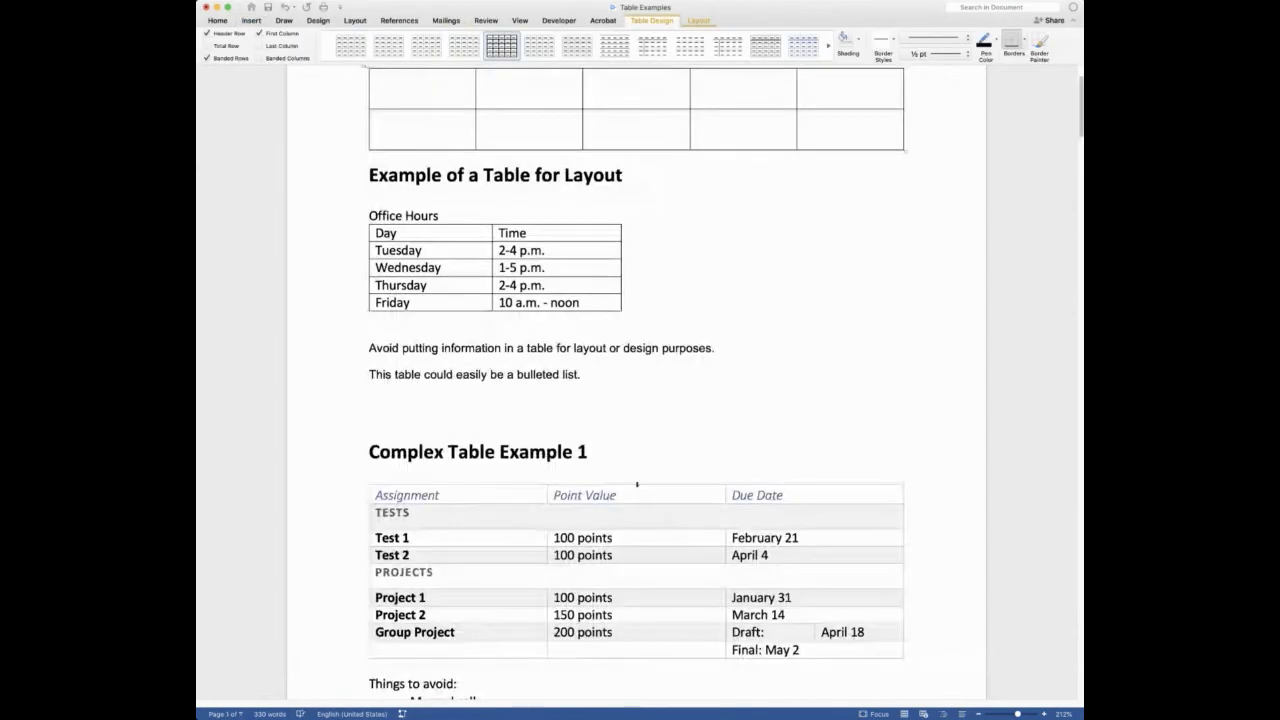
scroll(637, 483, "down", 10)
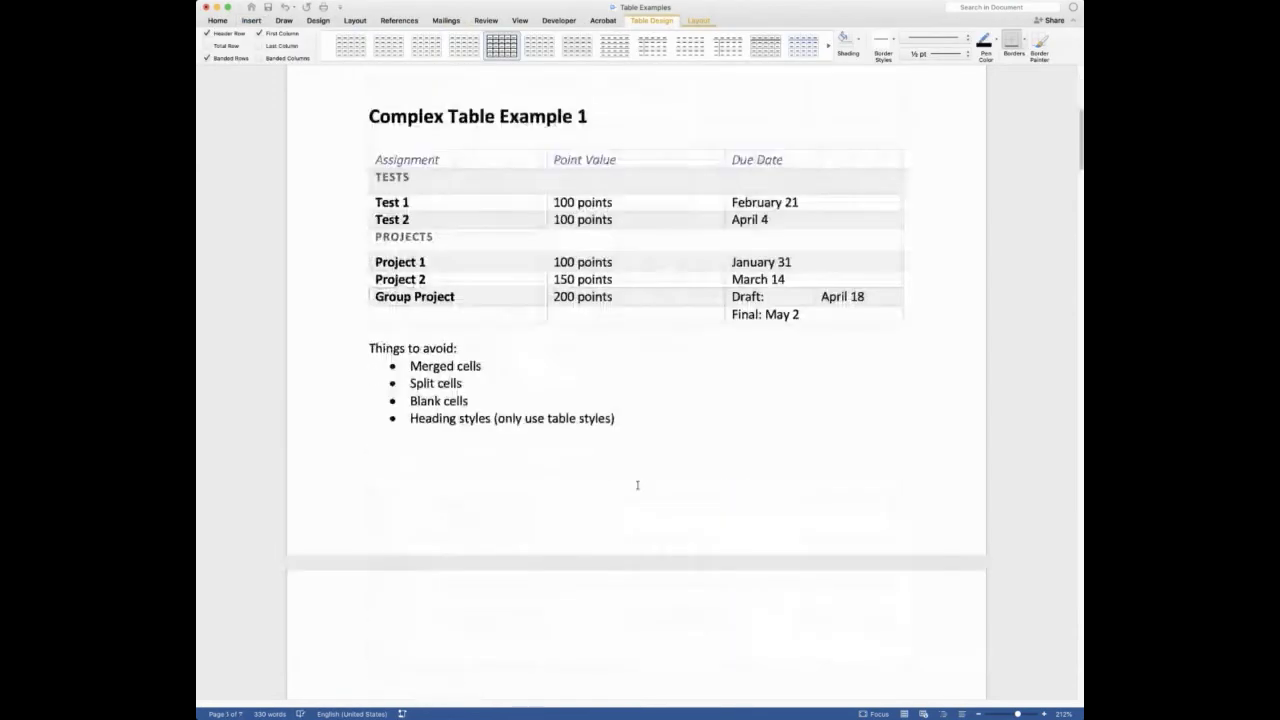
scroll(637, 483, "up", 10)
scroll(637, 483, "up", 3)
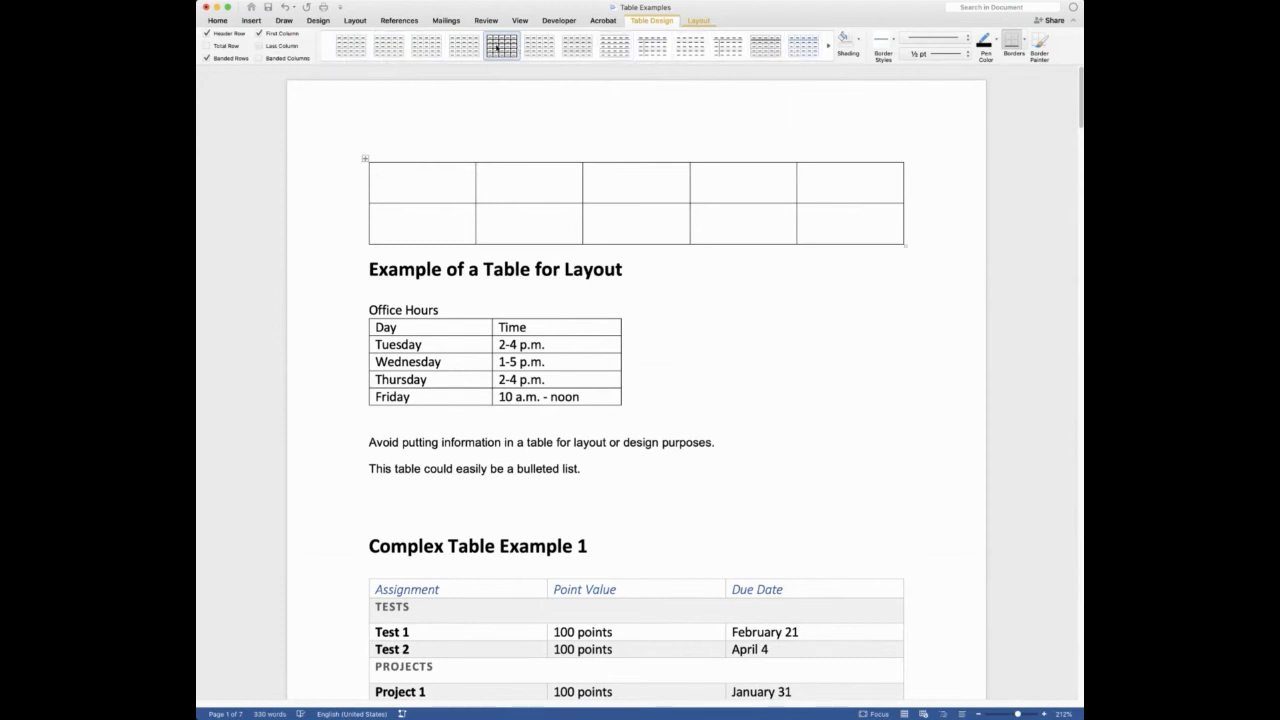
left_click(533, 53)
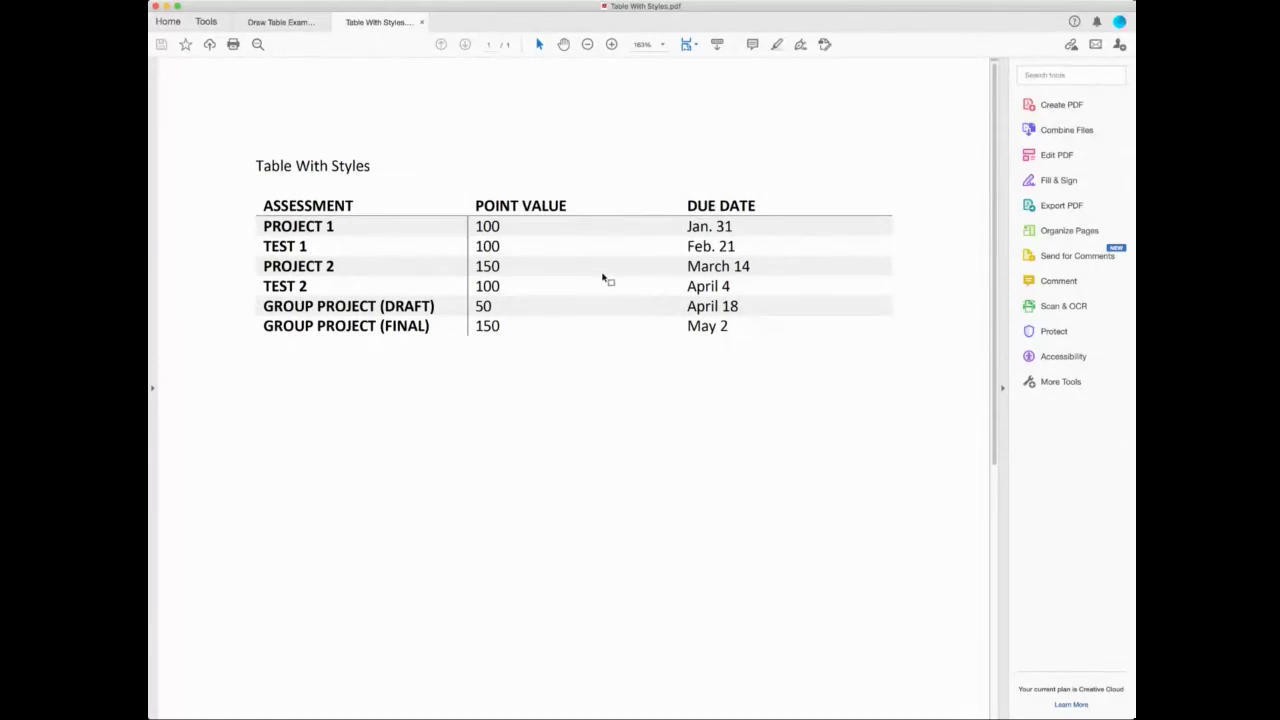
Run Acrobat's Accessibility Check on Table With Styles.pdf and expand the Document and Tables results.
left_click(1063, 356)
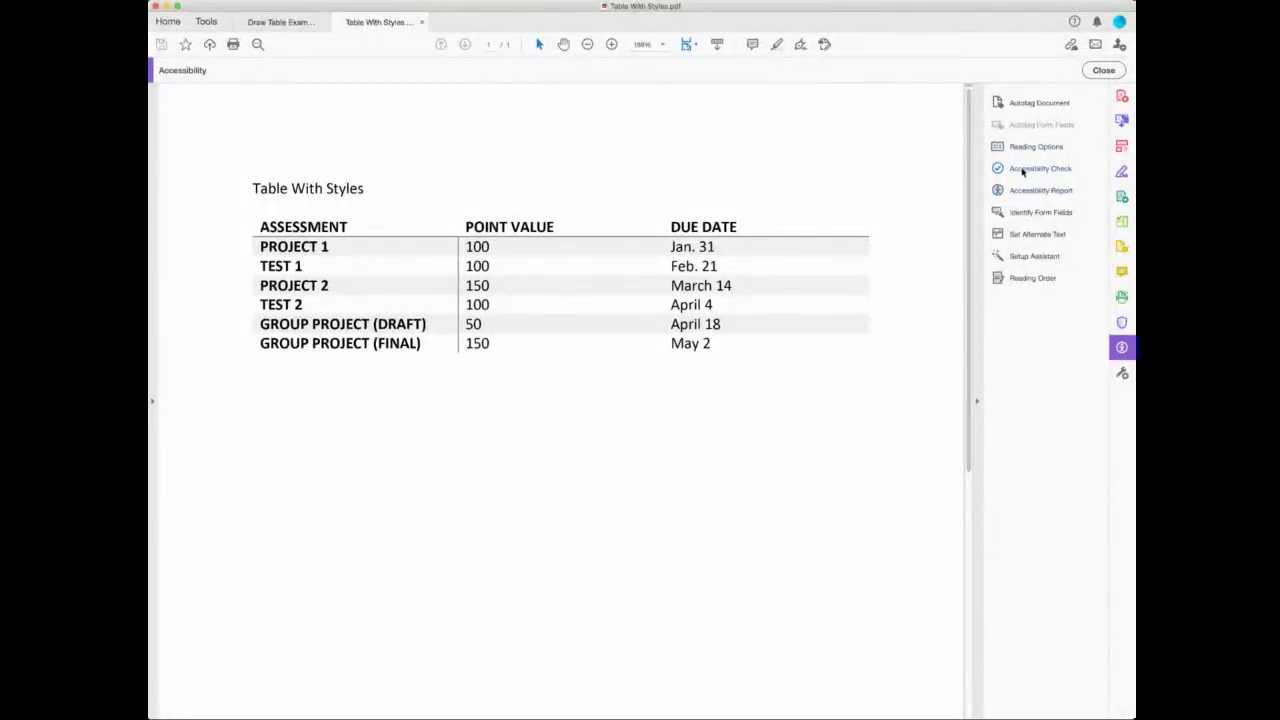
left_click(1022, 170)
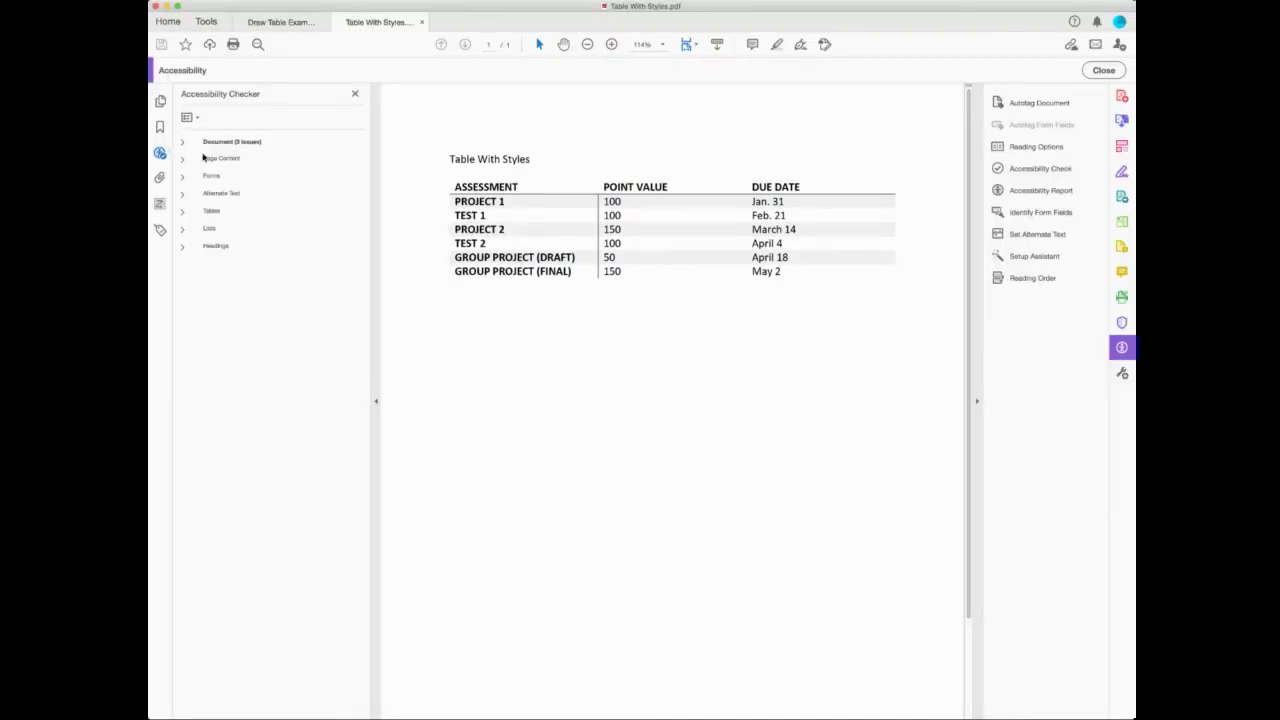
left_click(182, 143)
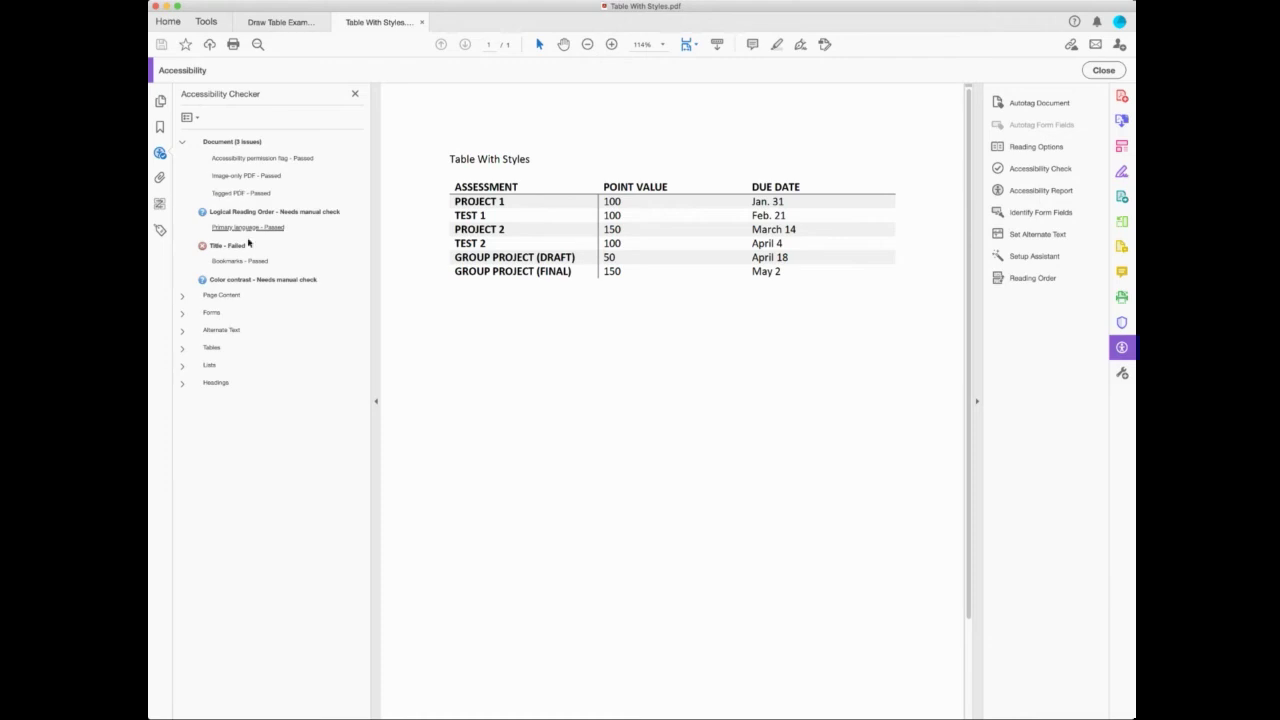
left_click(182, 349)
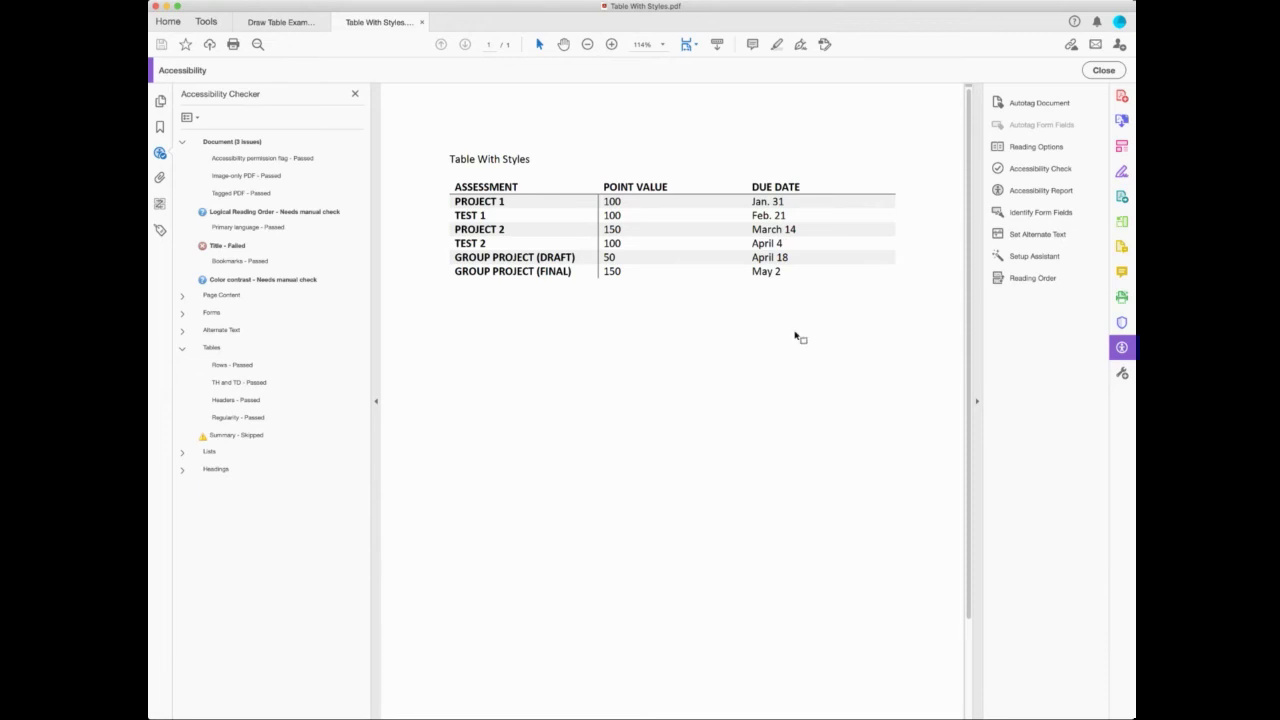
Run the accessibility check on Draw Table Example.pdf and expand its four Tables issues.
left_click(272, 22)
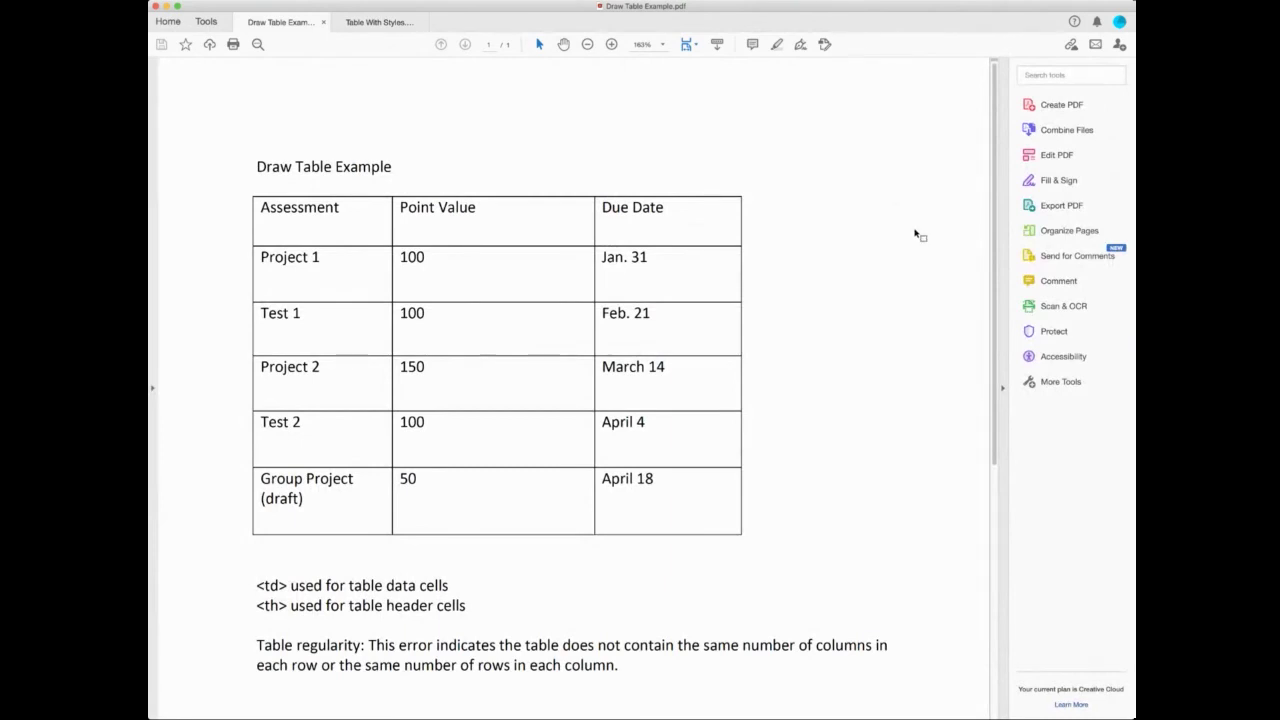
left_click(1063, 355)
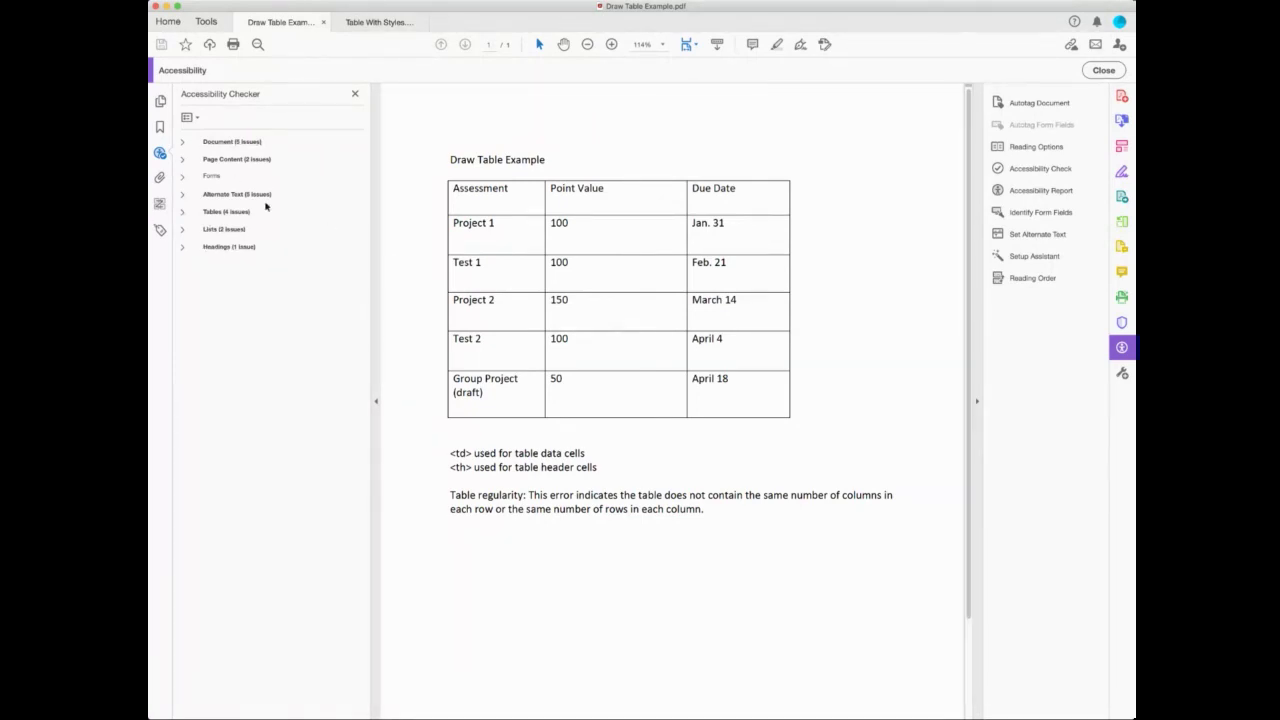
left_click(181, 213)
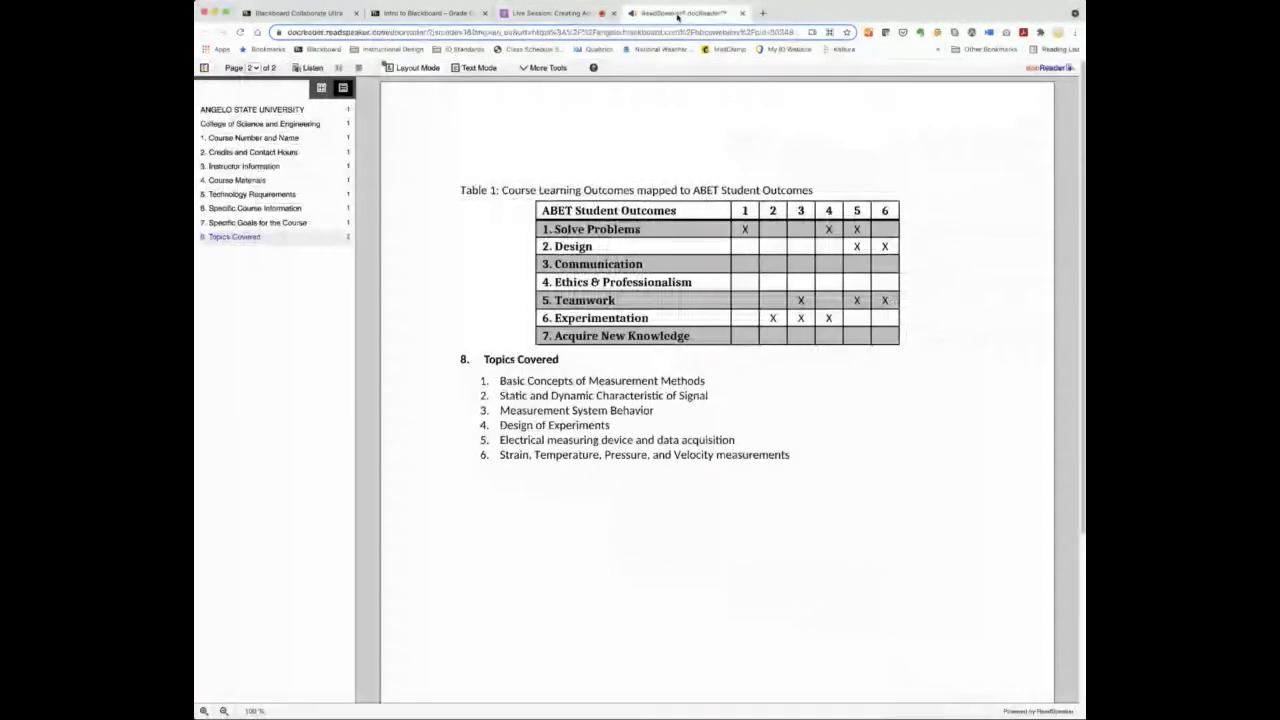
Switch to the ReadSpeaker docReader tab showing the syllabus with the ABET outcomes table.
left_click(678, 16)
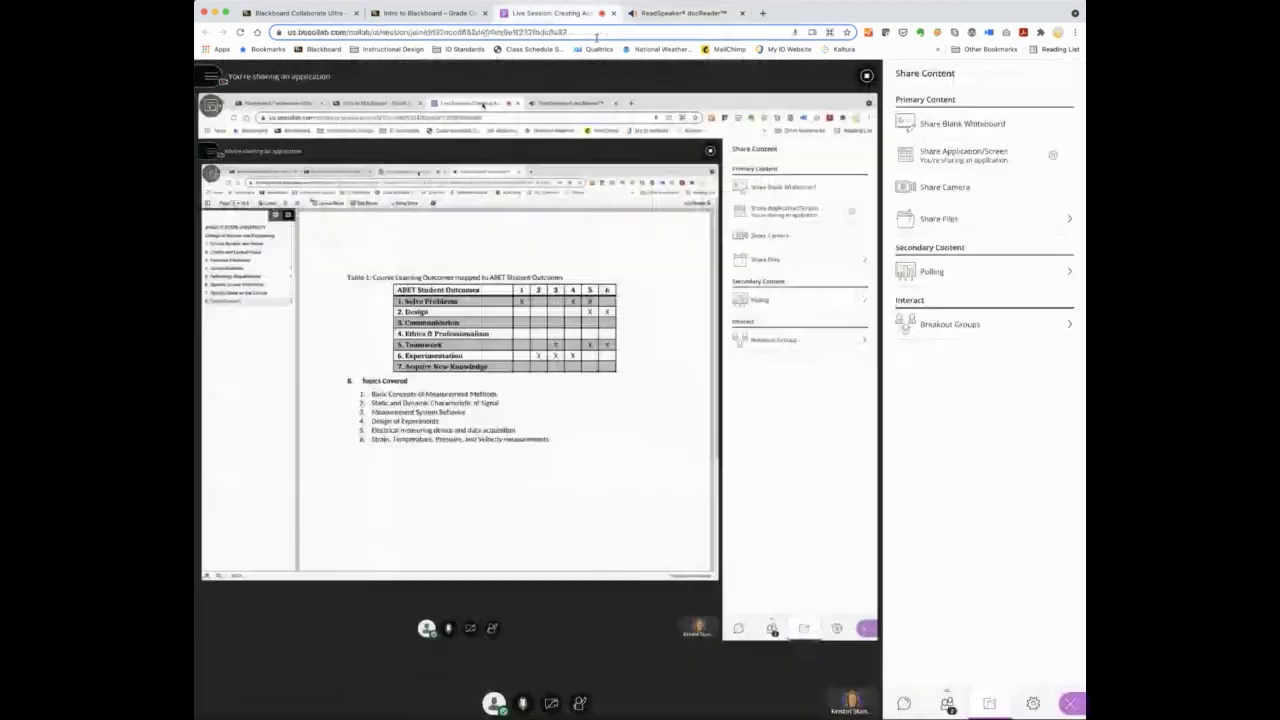
Bring up the page 2 ABET Student Outcomes table and start reading it aloud.
left_click(565, 14)
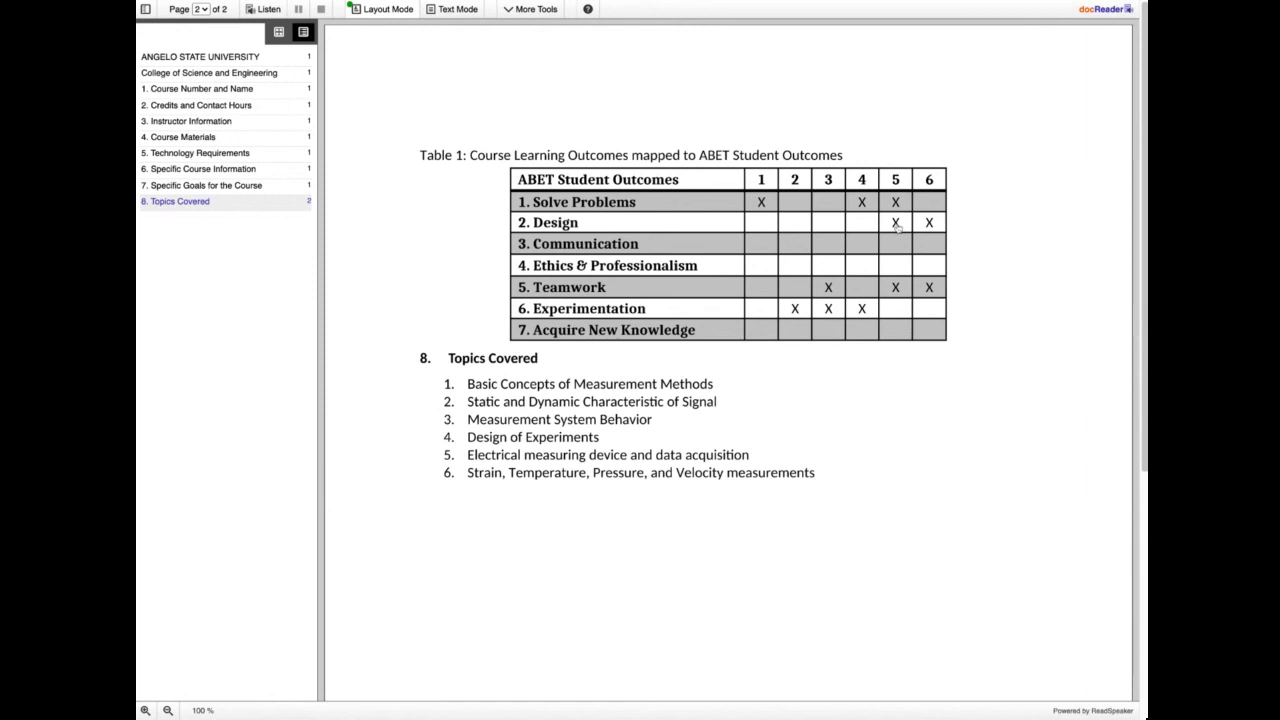
mouse_move(1101, 329)
left_click(516, 180)
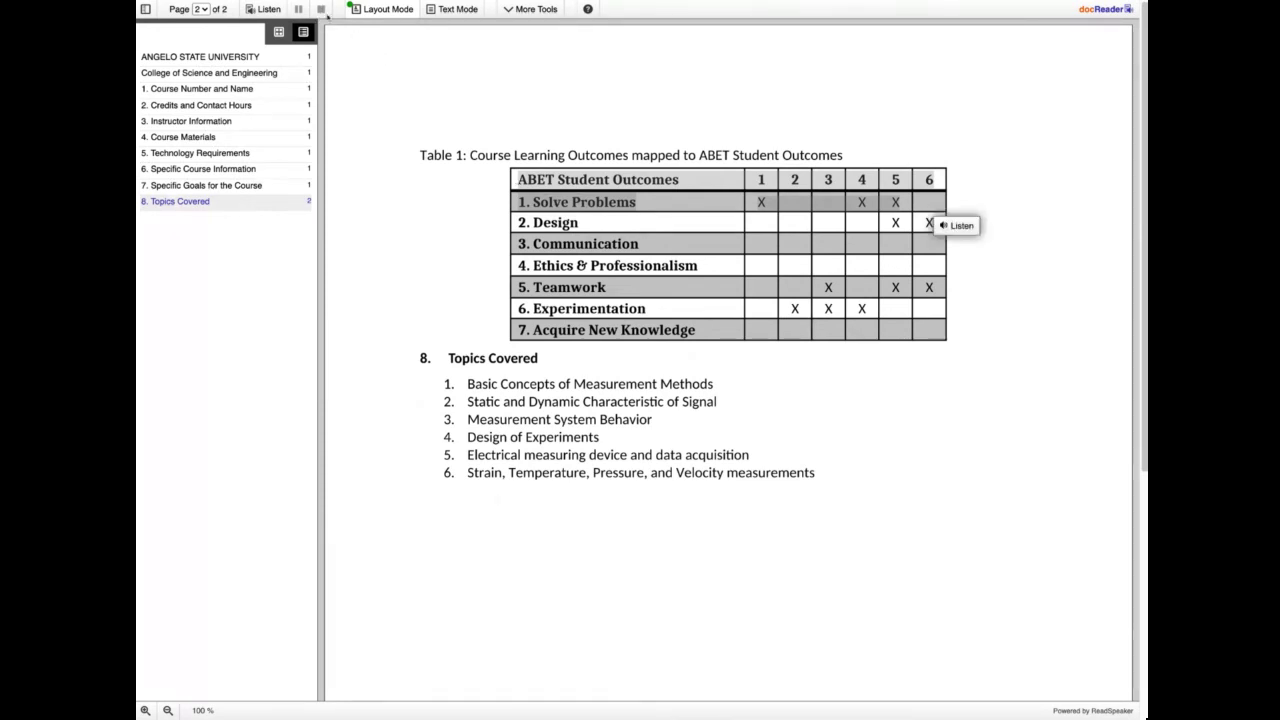
Start Listen playback of the marked ABET header and '1. Solve Problems' rows.
left_click(267, 10)
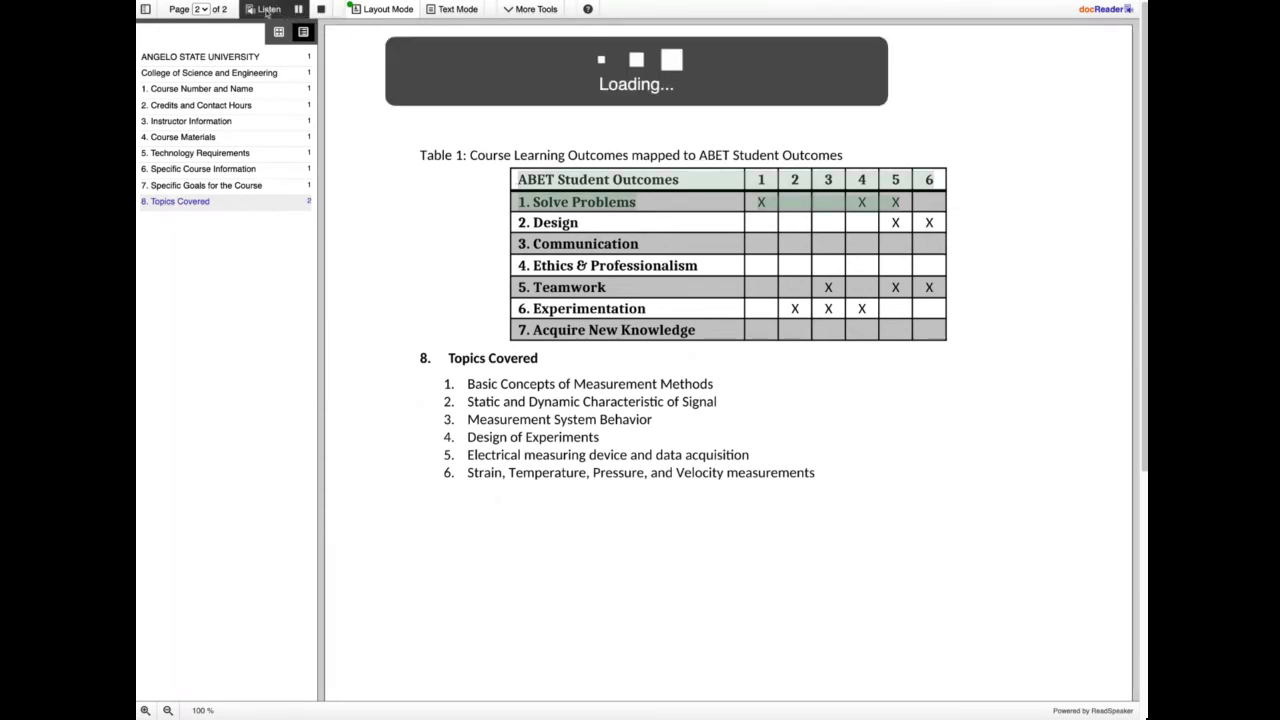